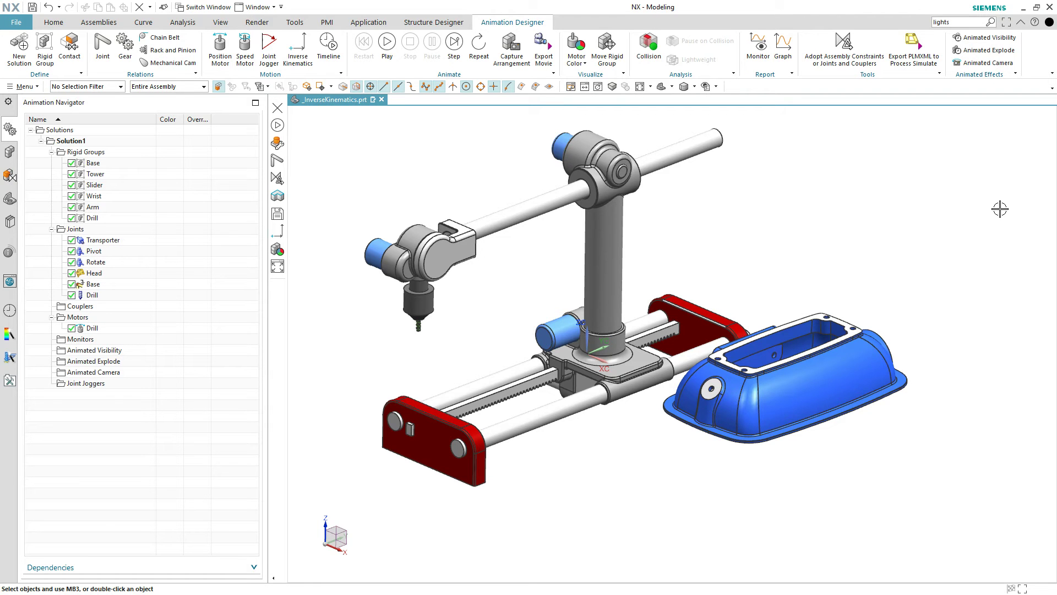
left_click(967, 211)
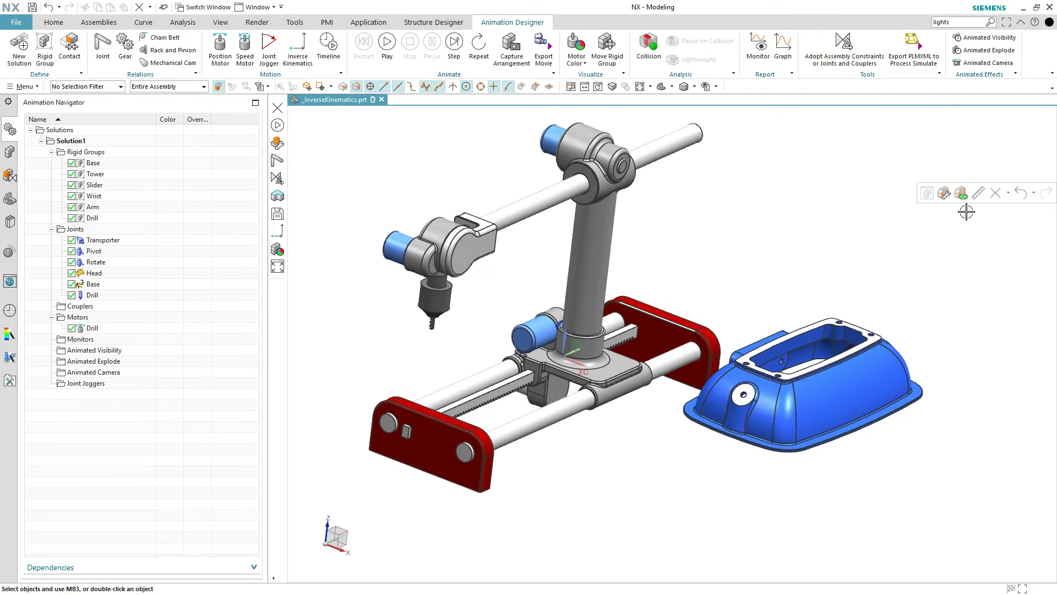
key("ctrl+alt+r")
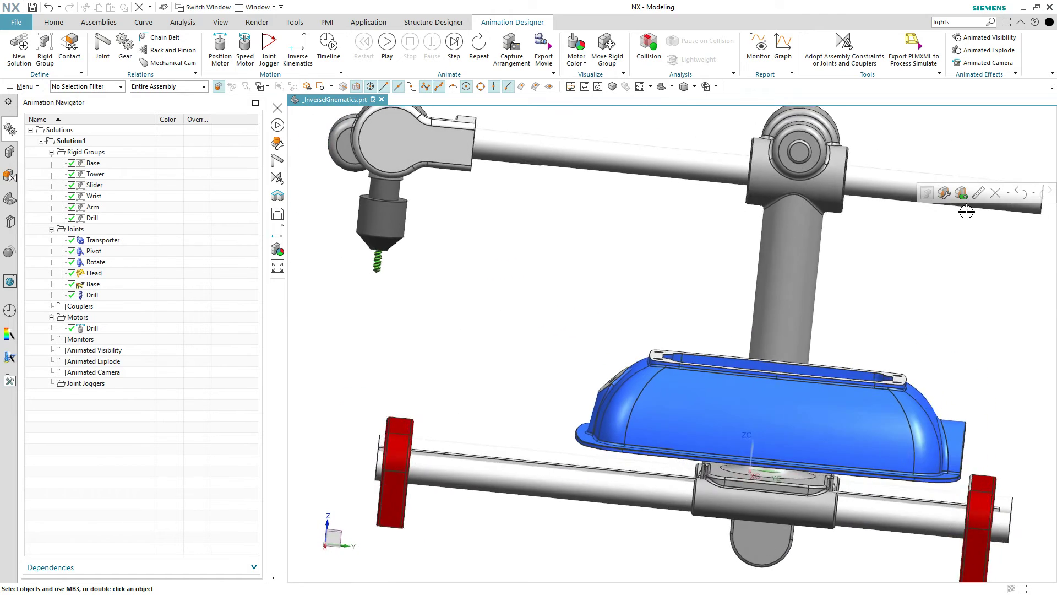
key("Home")
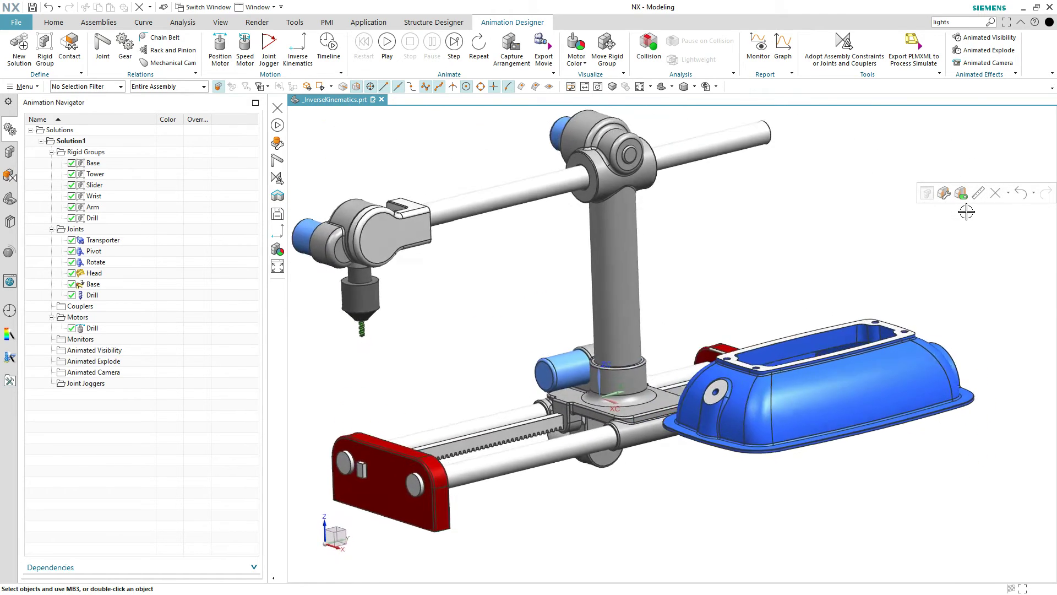
scroll(966, 212, "up", 3)
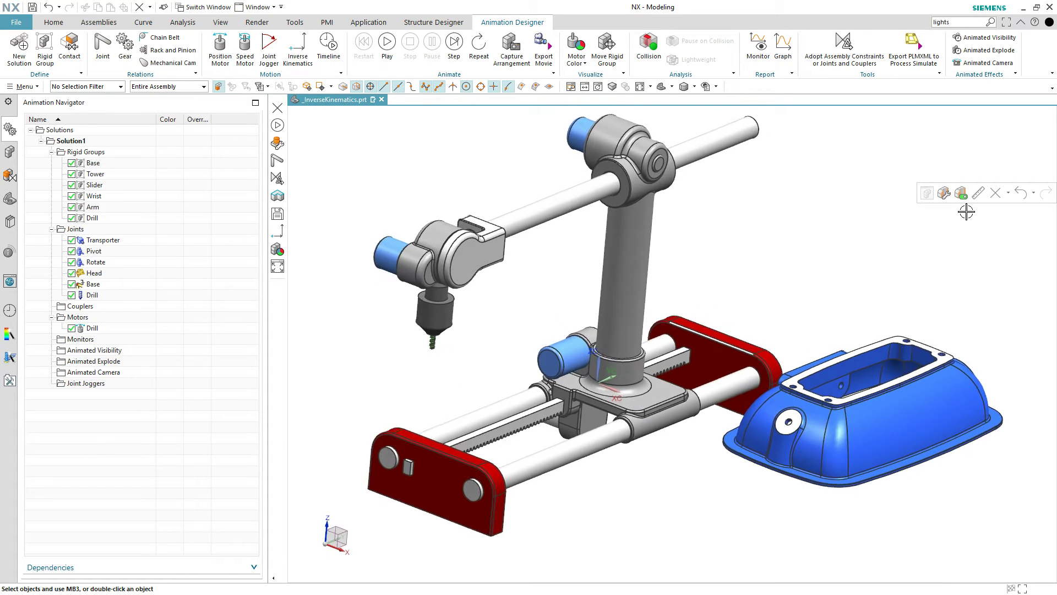
scroll(966, 212, "down", 2)
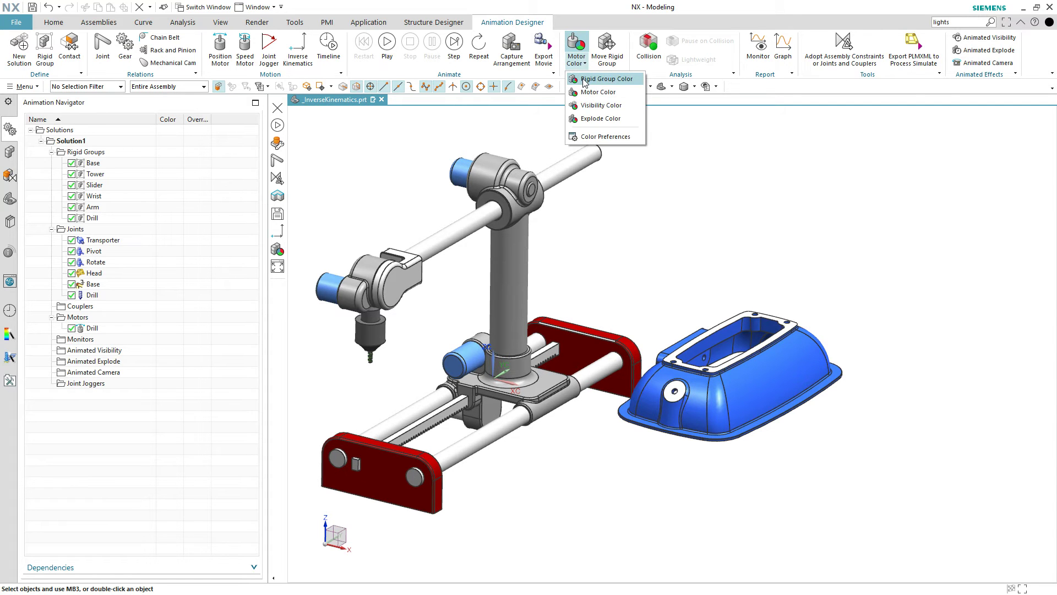
Step: Color the model by rigid group, switch the display to motor colors, and examine the drill motor on the wrist
left_click(585, 80)
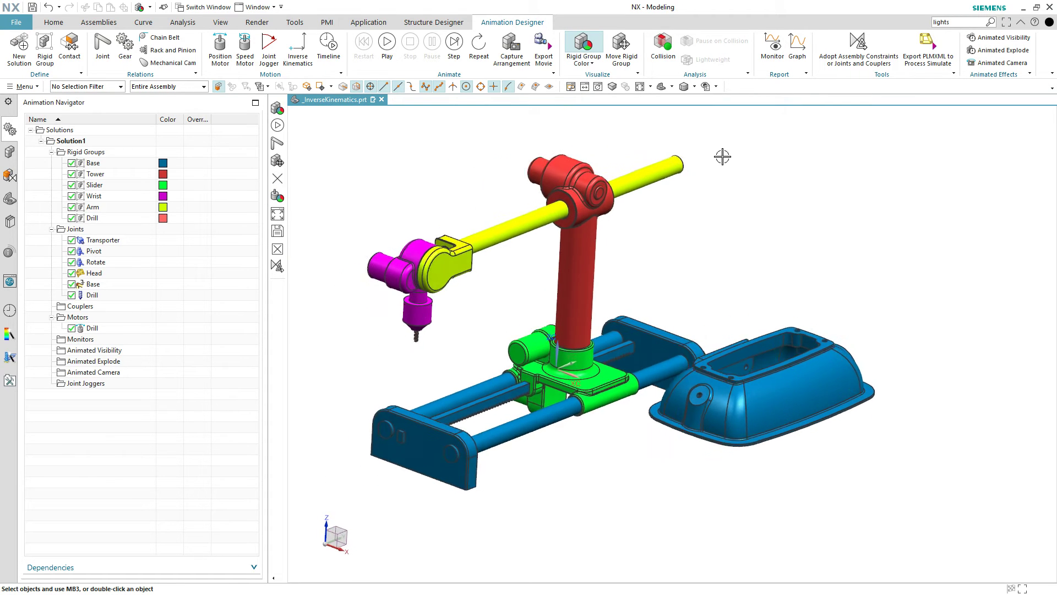
left_click(594, 64)
left_click(598, 92)
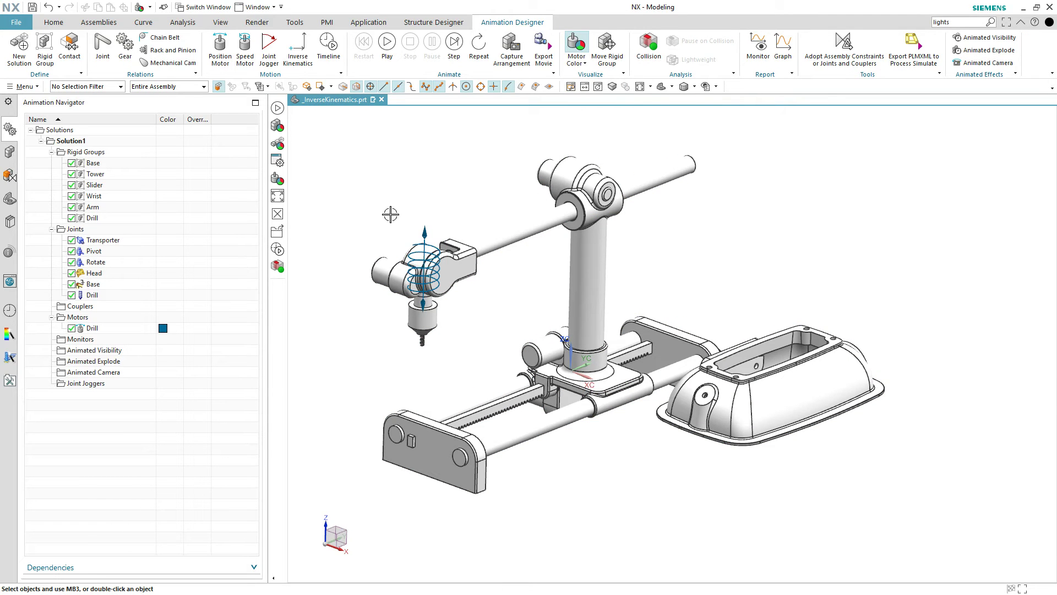
scroll(390, 214, "up", 5)
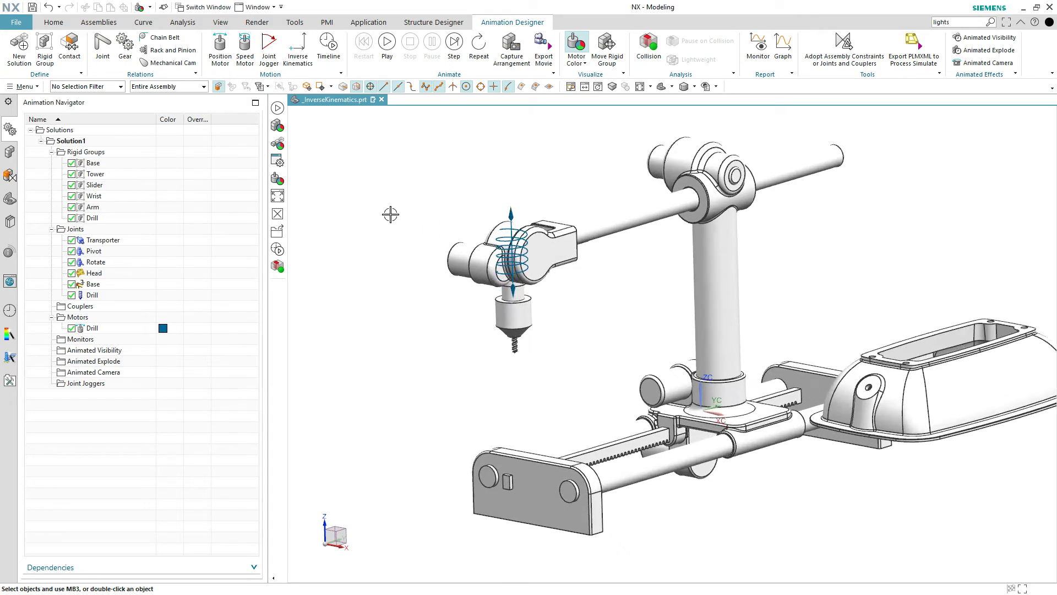
scroll(390, 215, "down", 3)
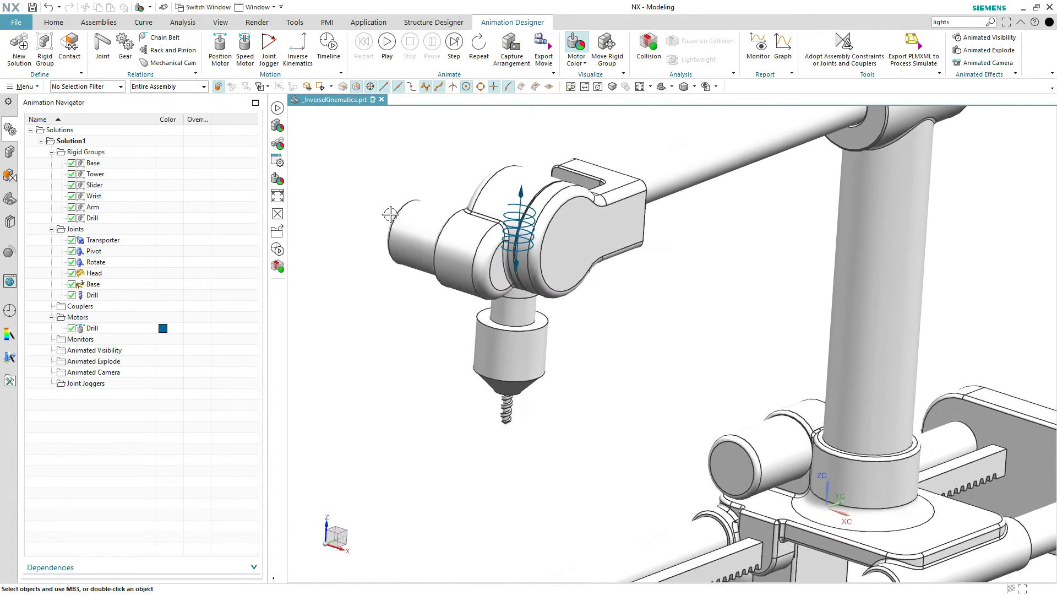
scroll(390, 214, "down", 1)
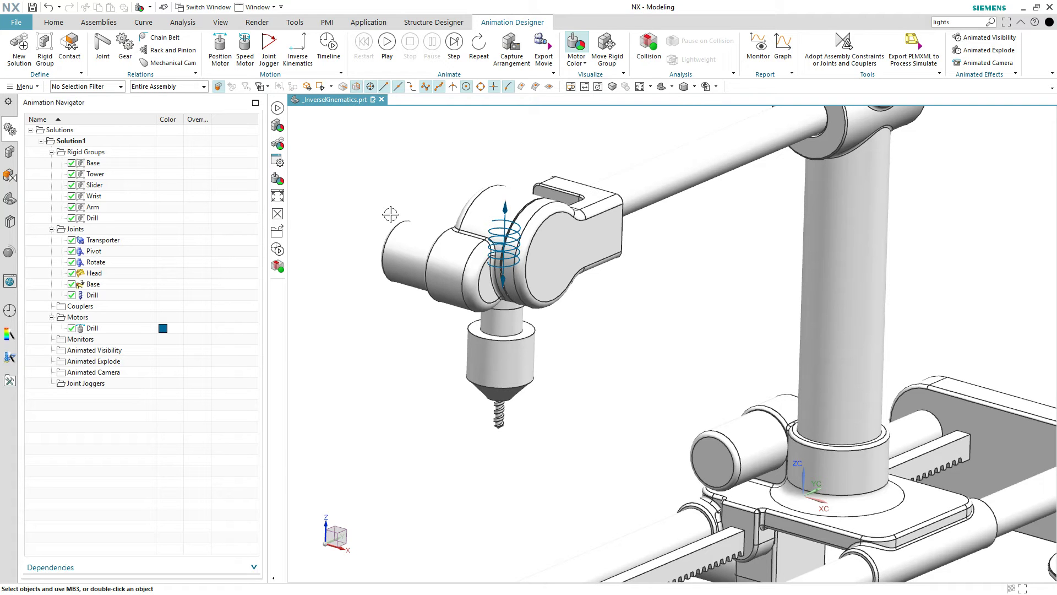
scroll(391, 214, "down", 5)
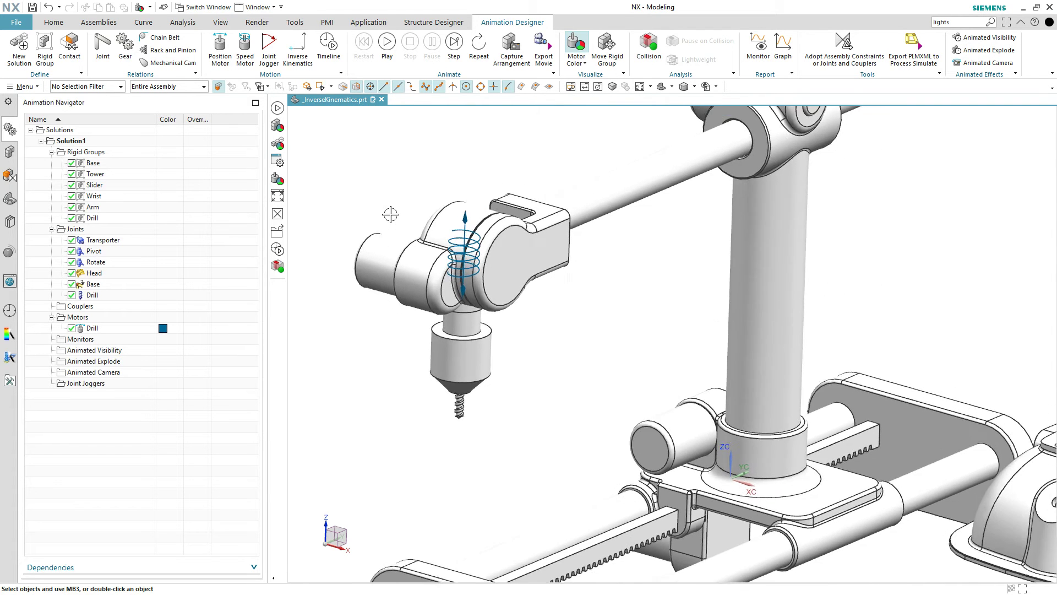
scroll(390, 214, "down", 3)
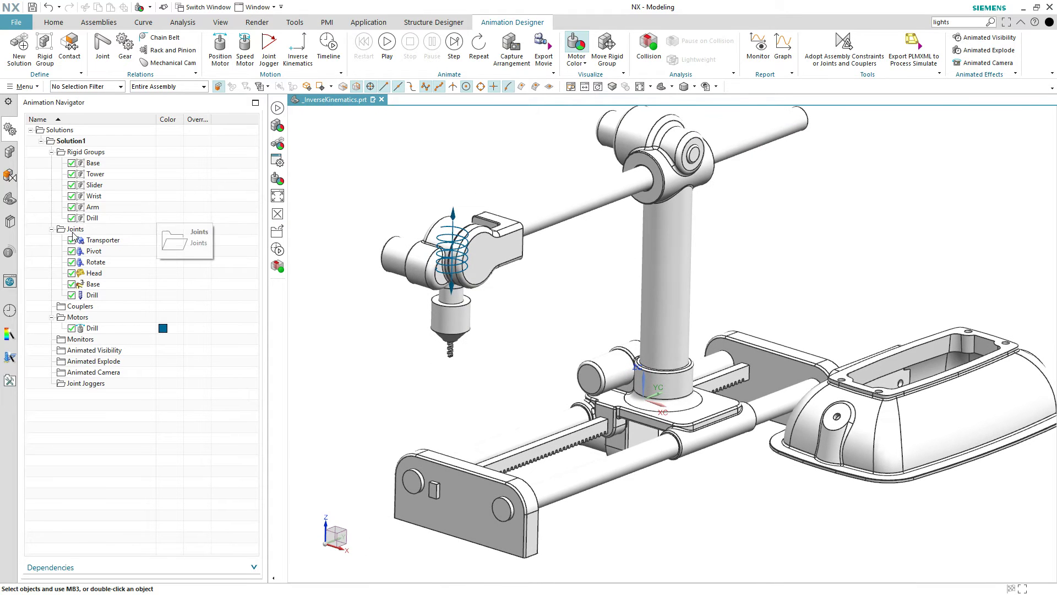
Step: Show the symbols of all joints on the mechanism and hide them again
right_click(73, 234)
left_click(127, 251)
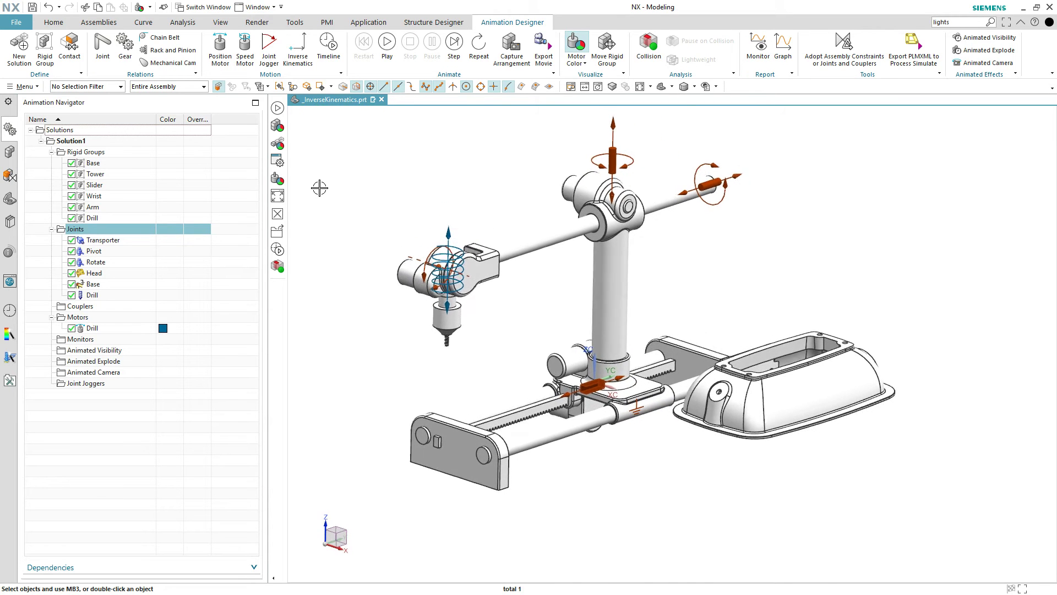
right_click(107, 234)
left_click(123, 259)
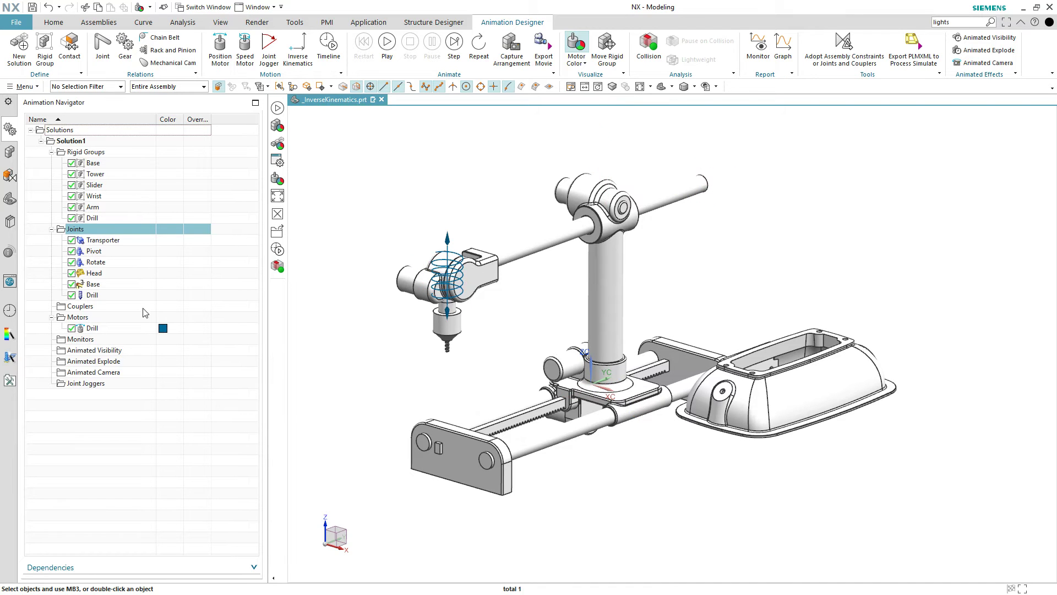
Step: Test the mechanism's motion by moving the Wrist rigid group with Move Rigid Group
left_click(610, 48)
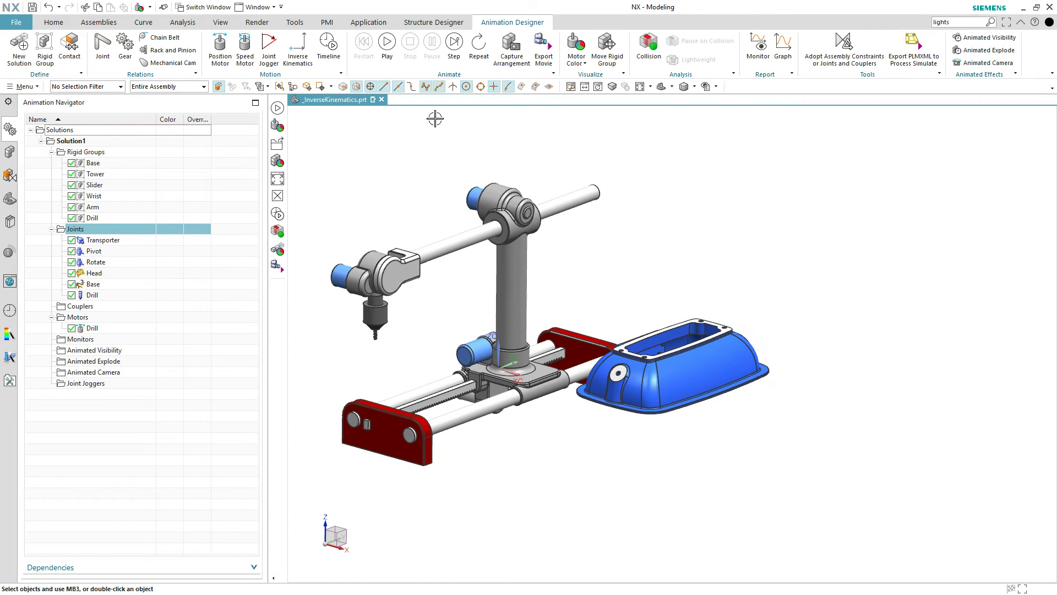
left_click(385, 328)
left_click_drag(373, 284, 473, 284)
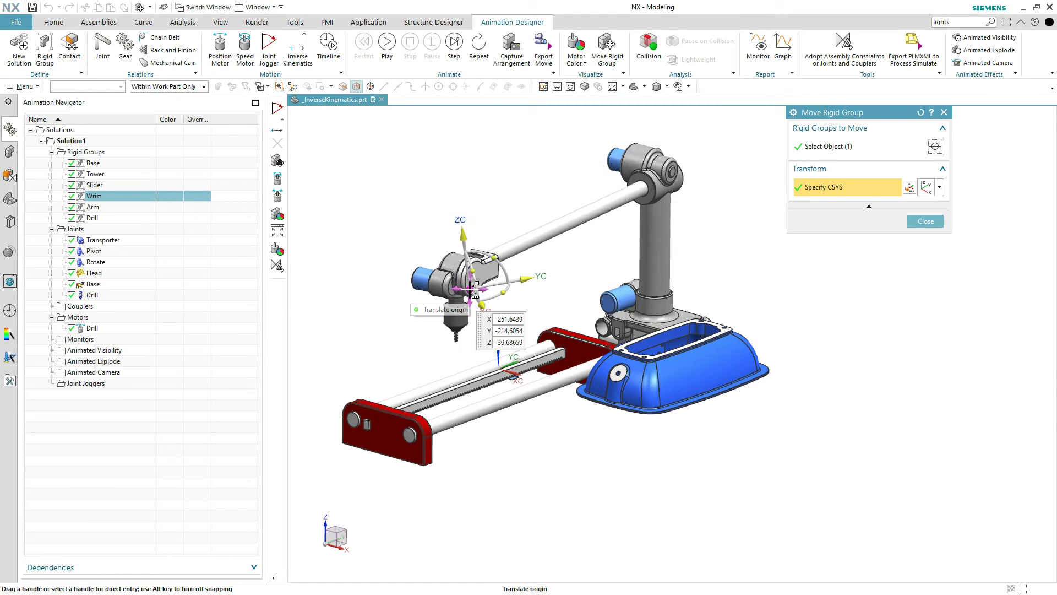
left_click(925, 222)
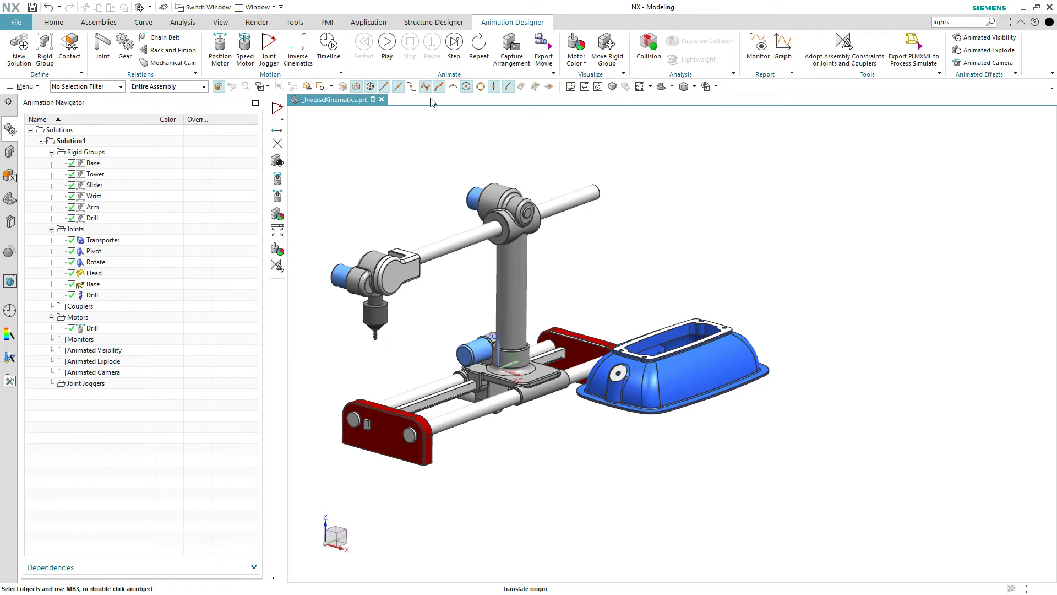
Step: Create a joint jogger pose with Transporter about -46.5, Pivot angle -79.3 and offset -120.4, Rotate angle -323.3, and Drill offset 12.15
left_click(270, 54)
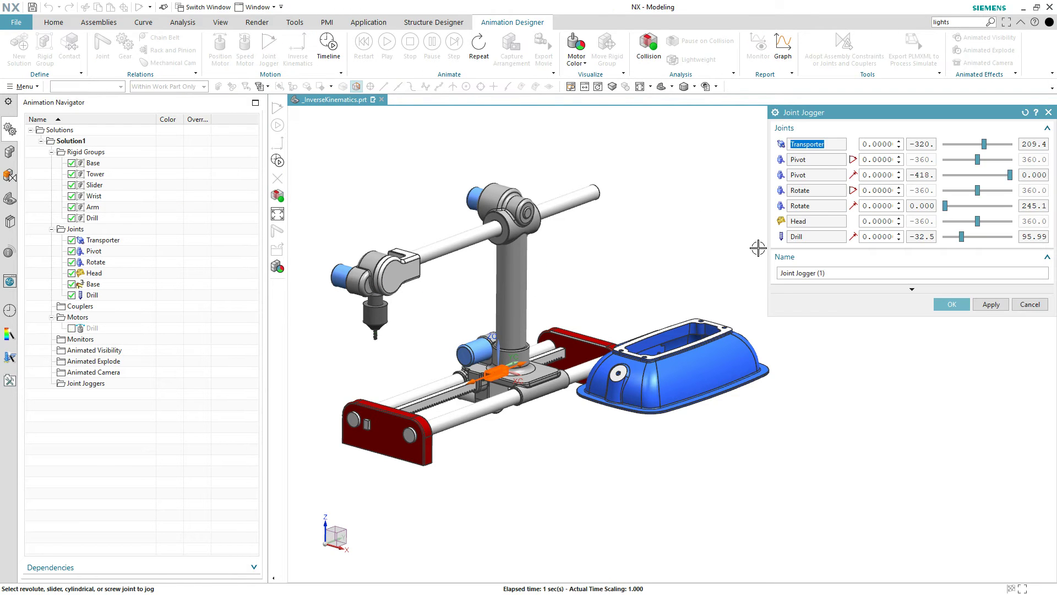
left_click_drag(984, 144, 979, 227)
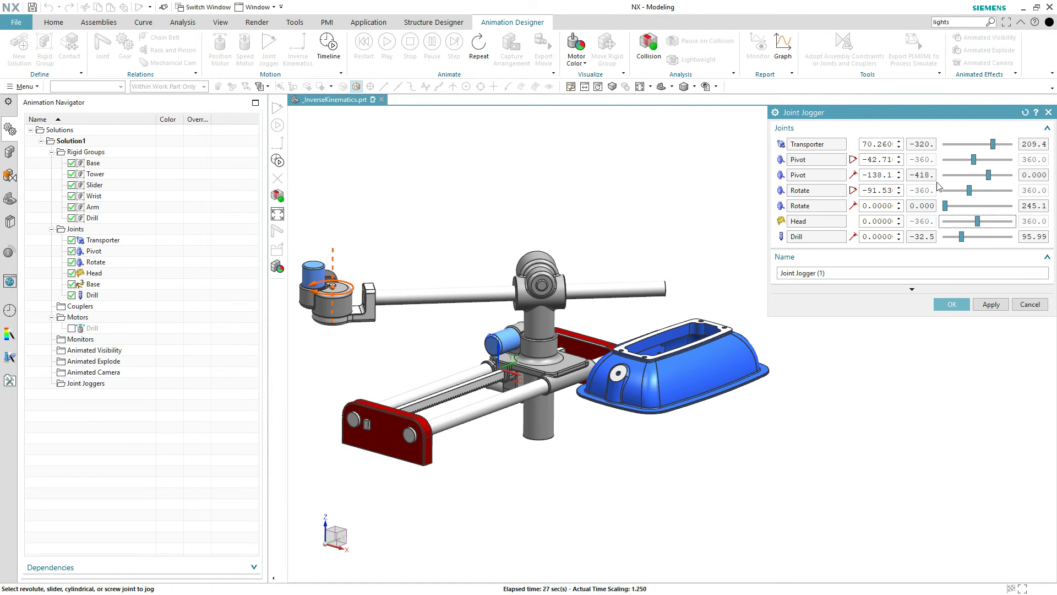
left_click_drag(973, 163, 1006, 175)
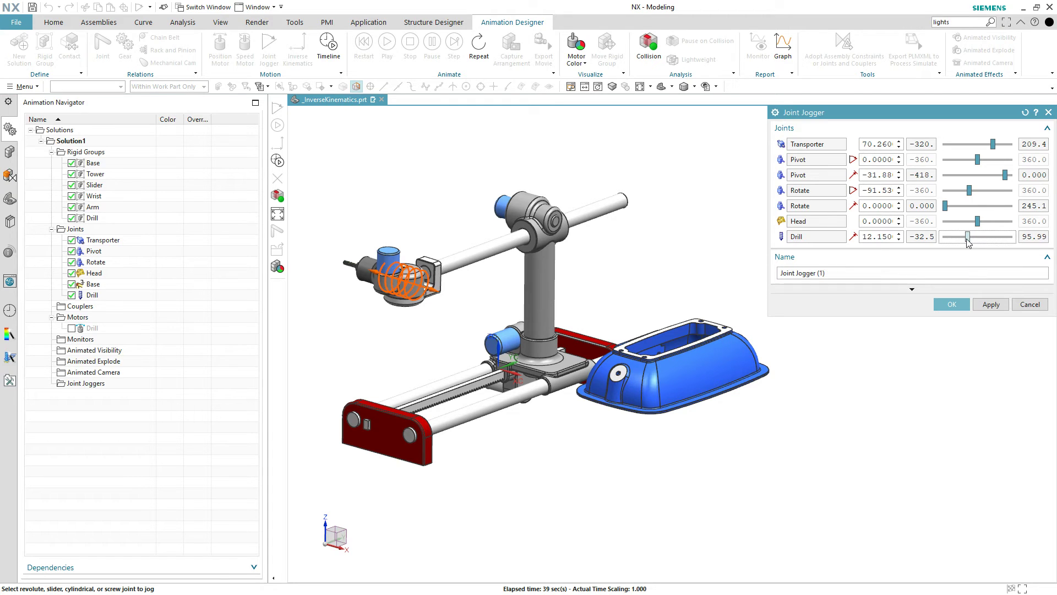
left_click(993, 144)
left_click_drag(993, 145, 978, 146)
left_click_drag(978, 160, 948, 199)
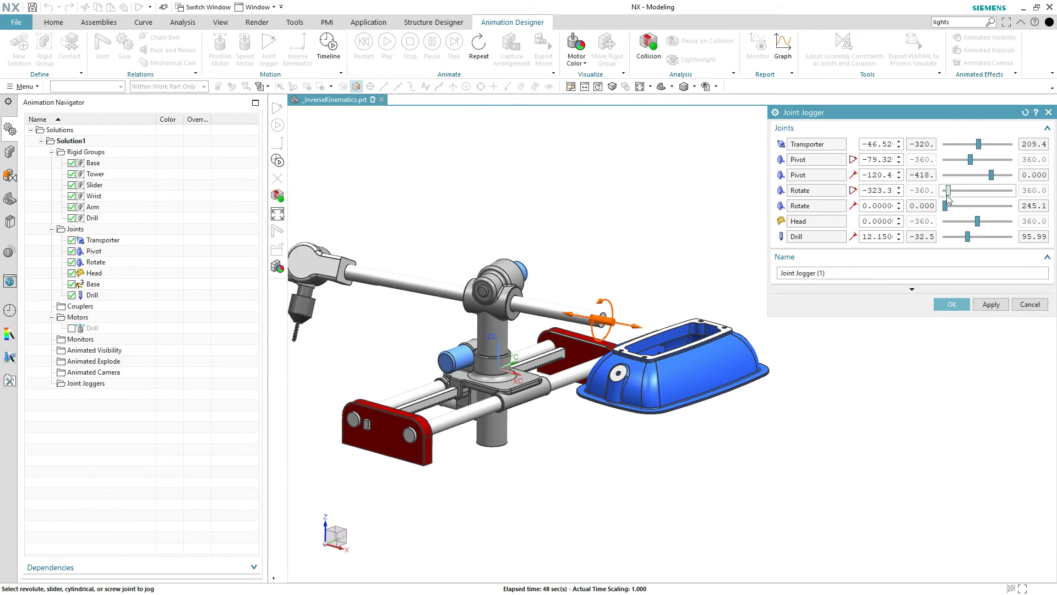
left_click(987, 305)
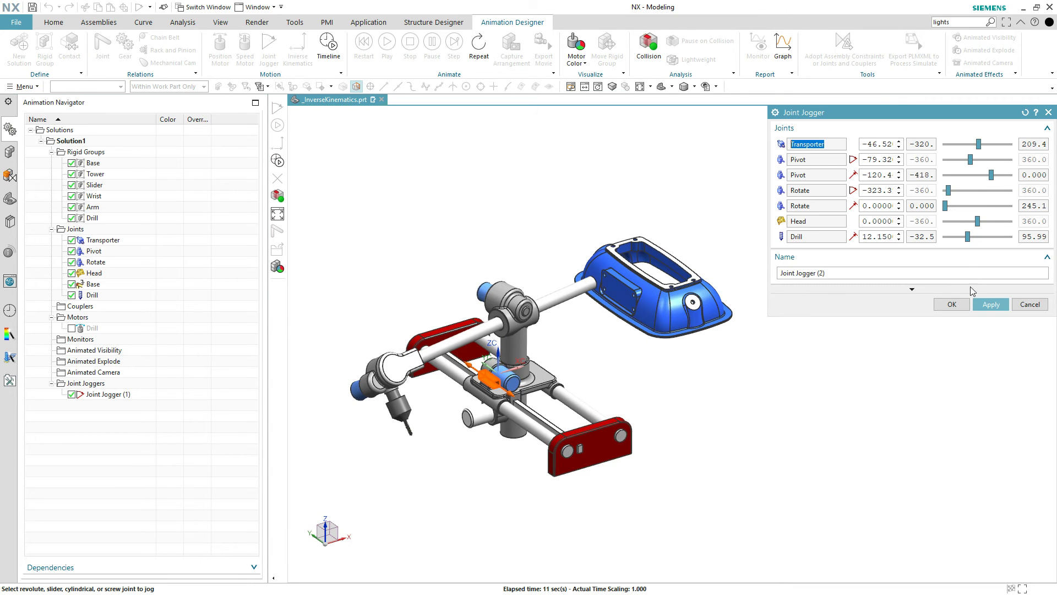
Step: Create a second jogger pose with Transporter about -221.6, Pivot angle 103.7 and offset -244.4, Head -0.1, and a third with the same values
left_click_drag(979, 144, 968, 223)
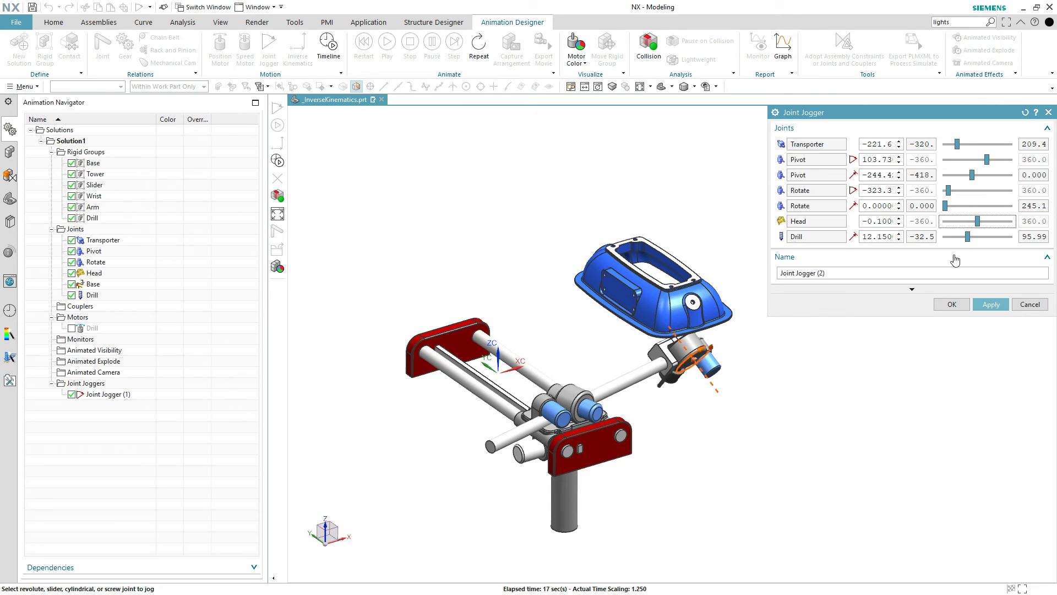
left_click(981, 306)
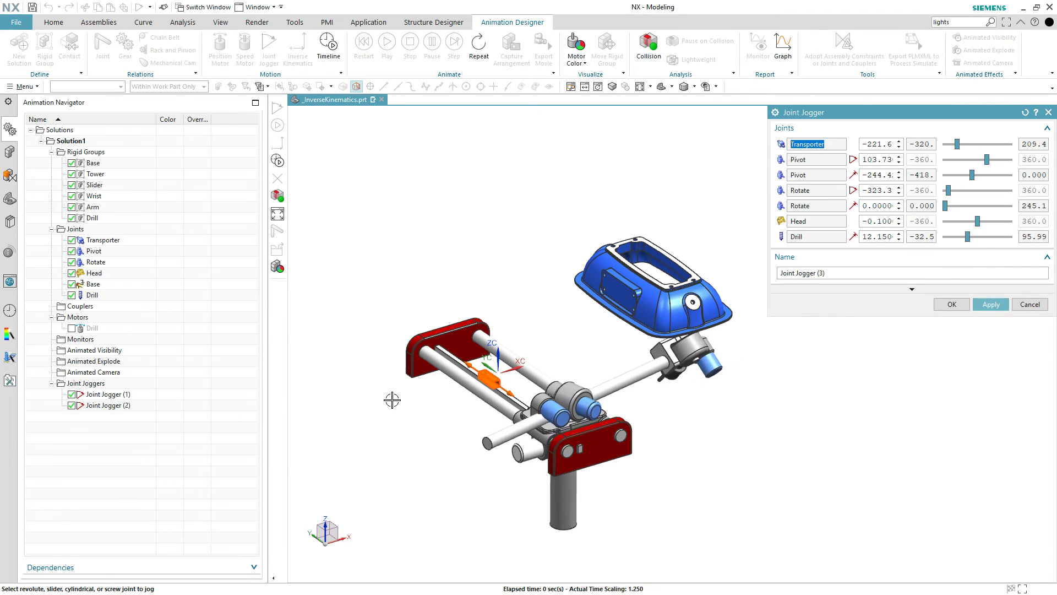
left_click(954, 306)
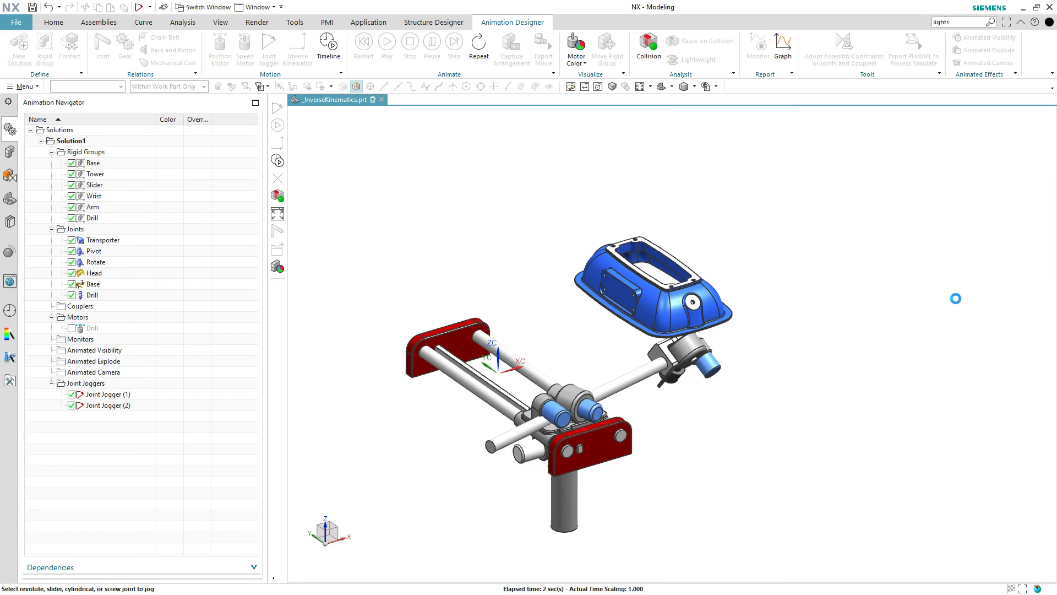
Step: Review the saved poses of Joint Jogger (1) and Joint Jogger (2) without changing them
double_click(127, 397)
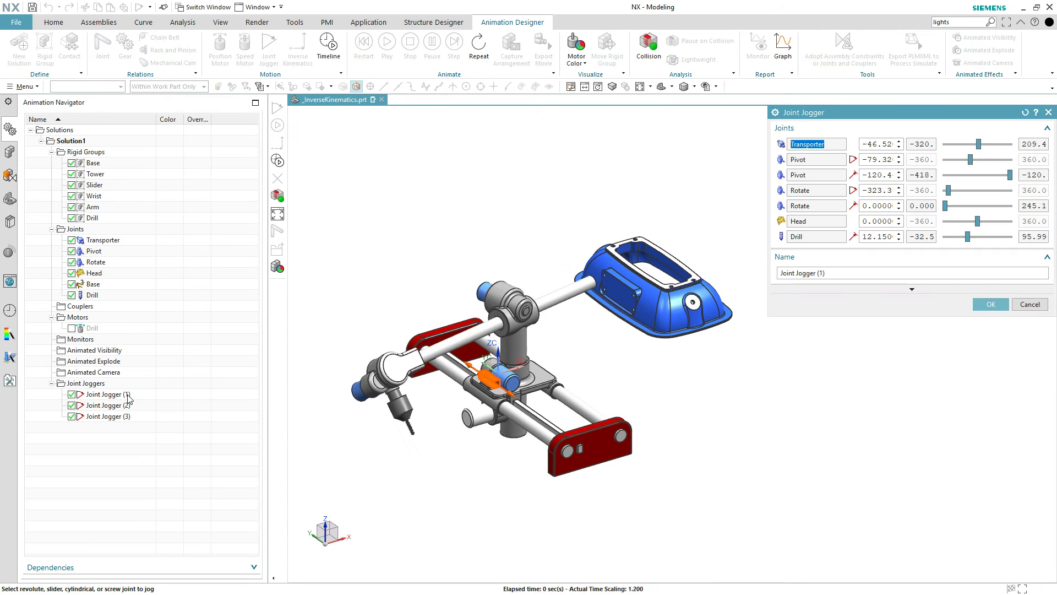
left_click(110, 405)
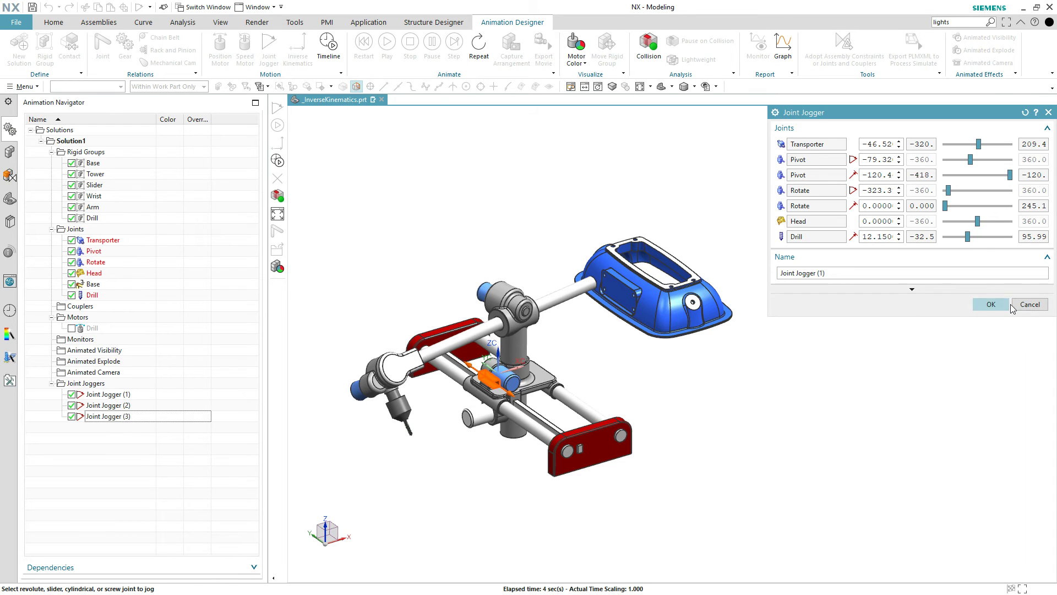
left_click(1012, 307)
double_click(93, 408)
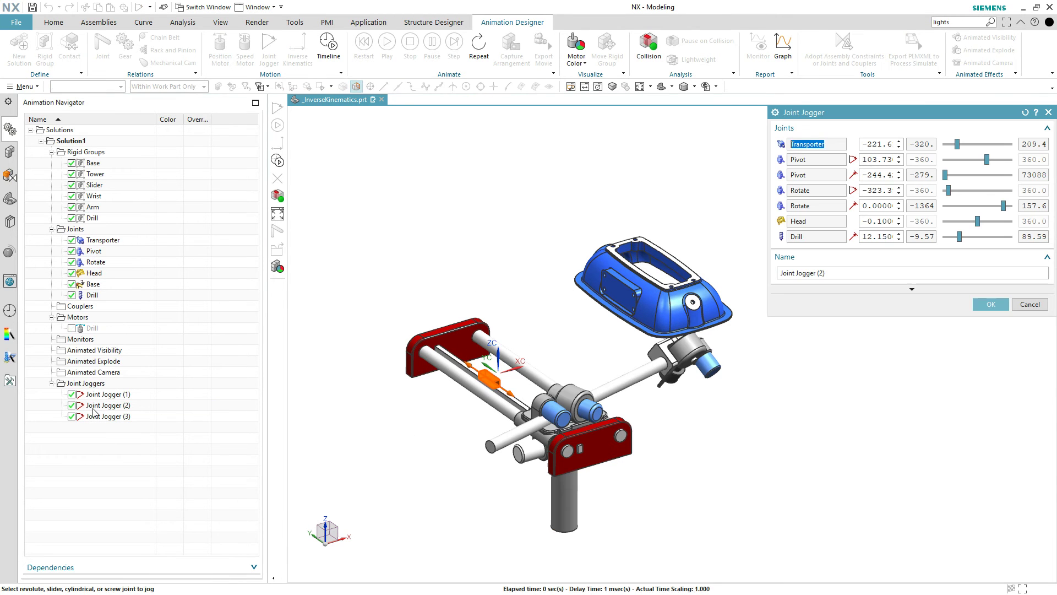
left_click(1030, 305)
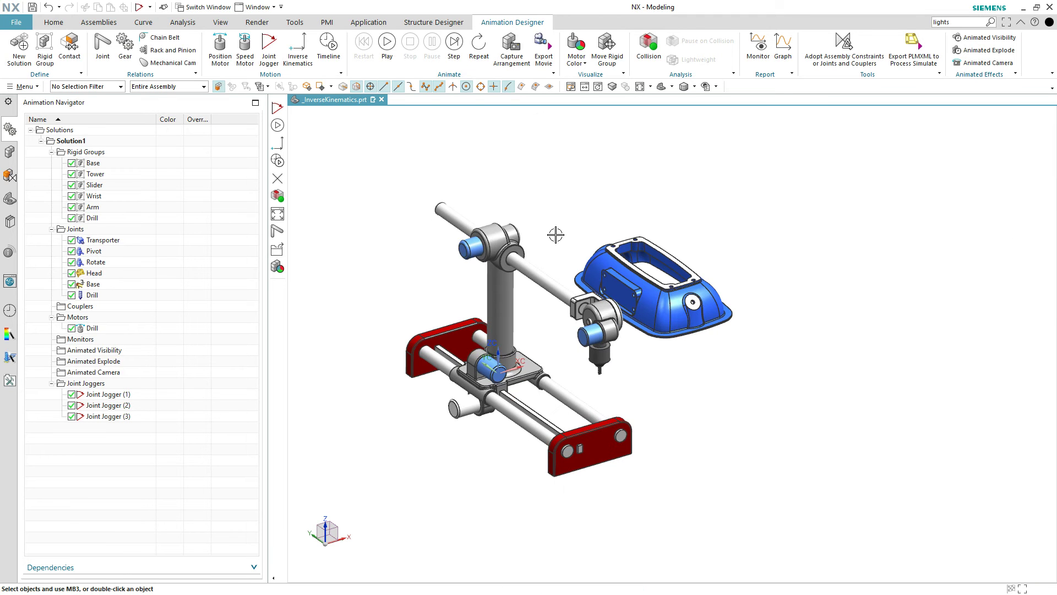
key("ctrl+alt+f")
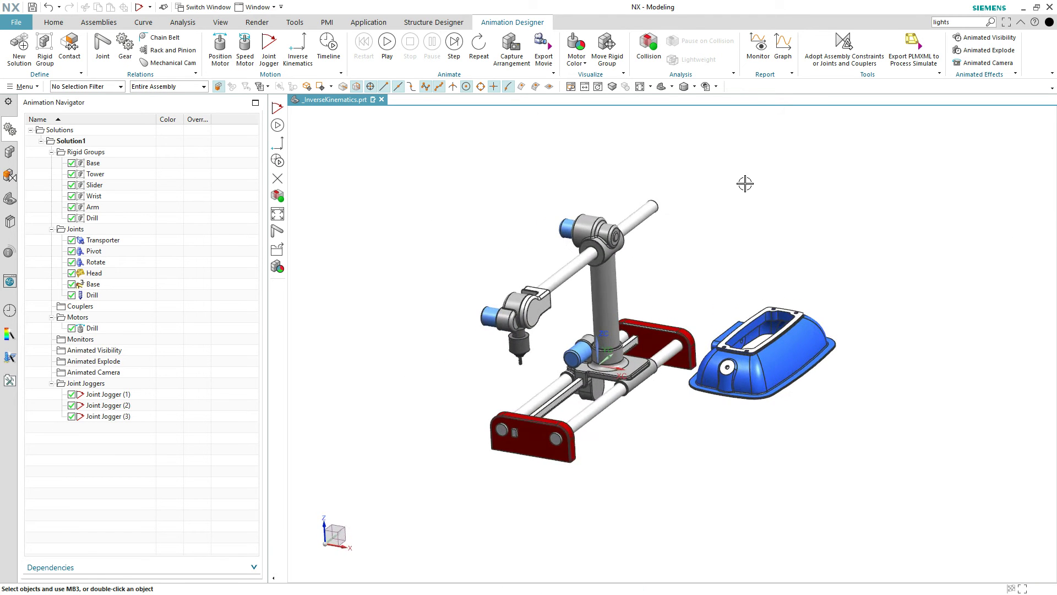
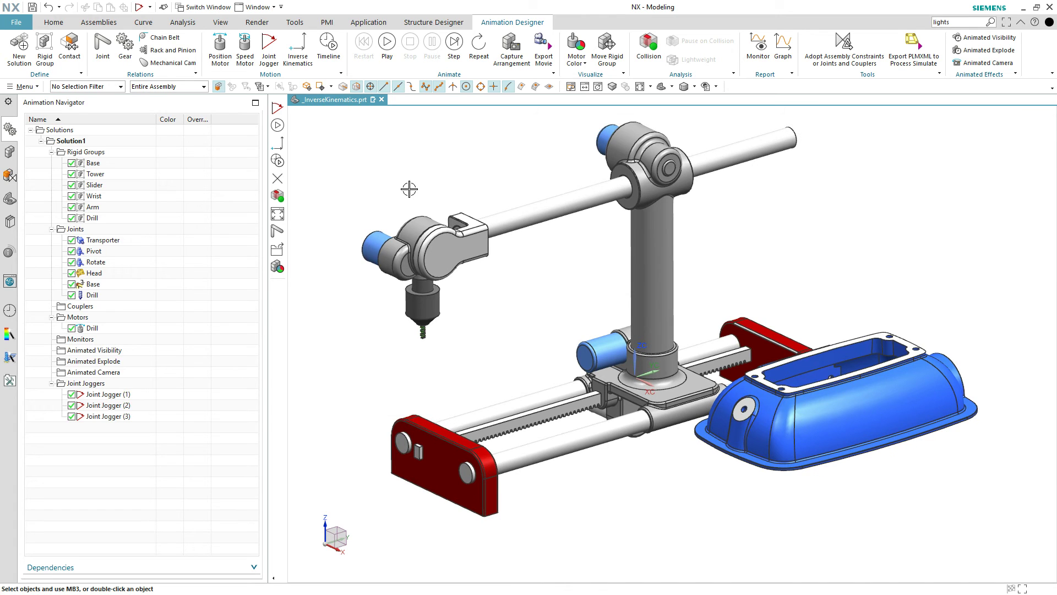
Step: Start an Inverse Kinematics motion for the Wrist rigid group, with its start point at the centre of the drill chuck's lower circular edge
left_click(297, 53)
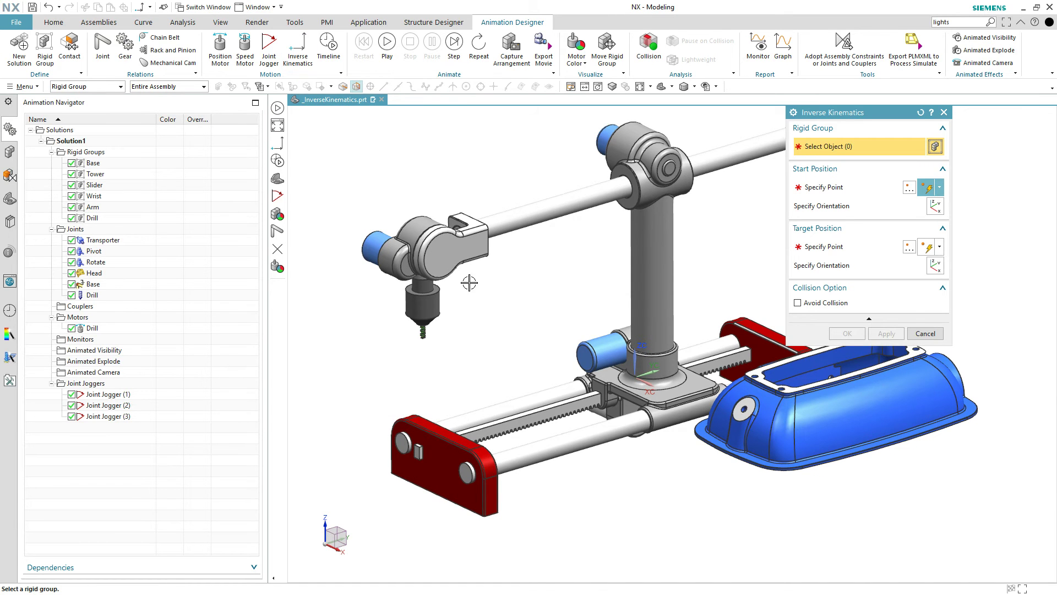
left_click(426, 306)
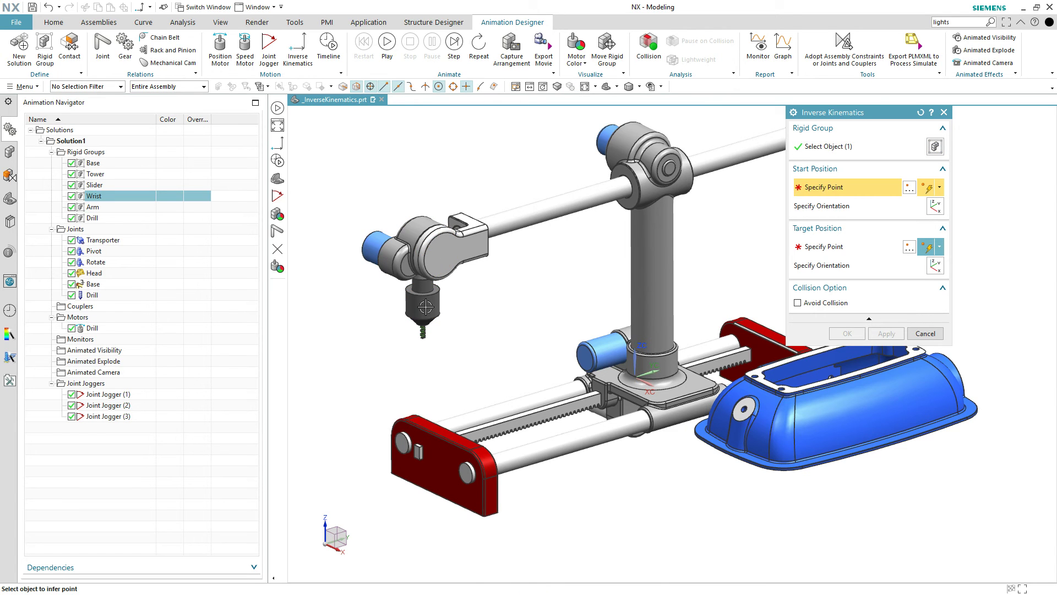
scroll(412, 322, "up", 5)
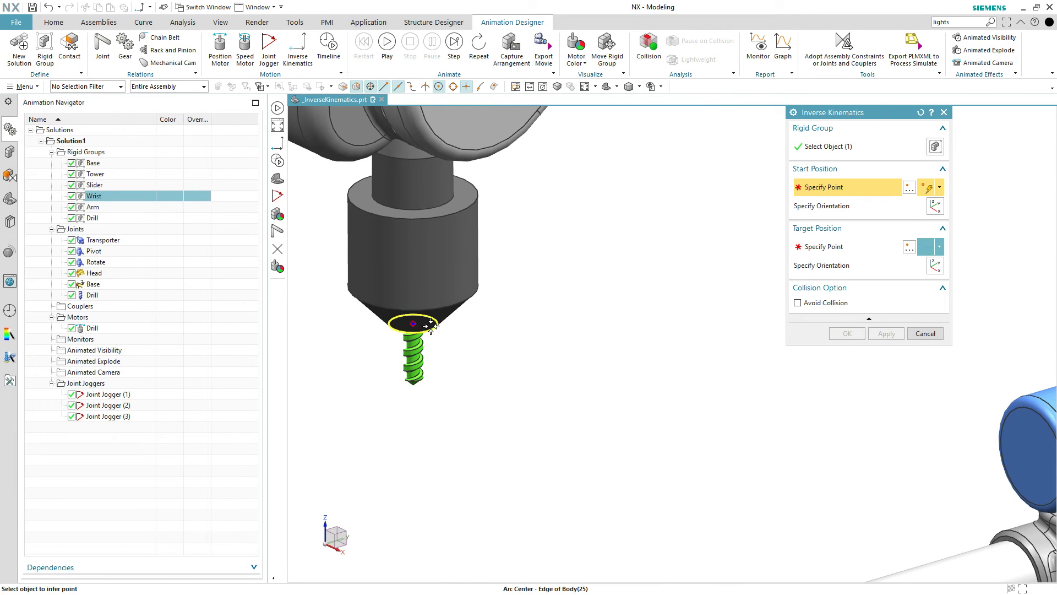
left_click(444, 335)
Step: Place the target point at the centre of the small round hole in the blue housing's end boss
scroll(489, 350, "down", 4)
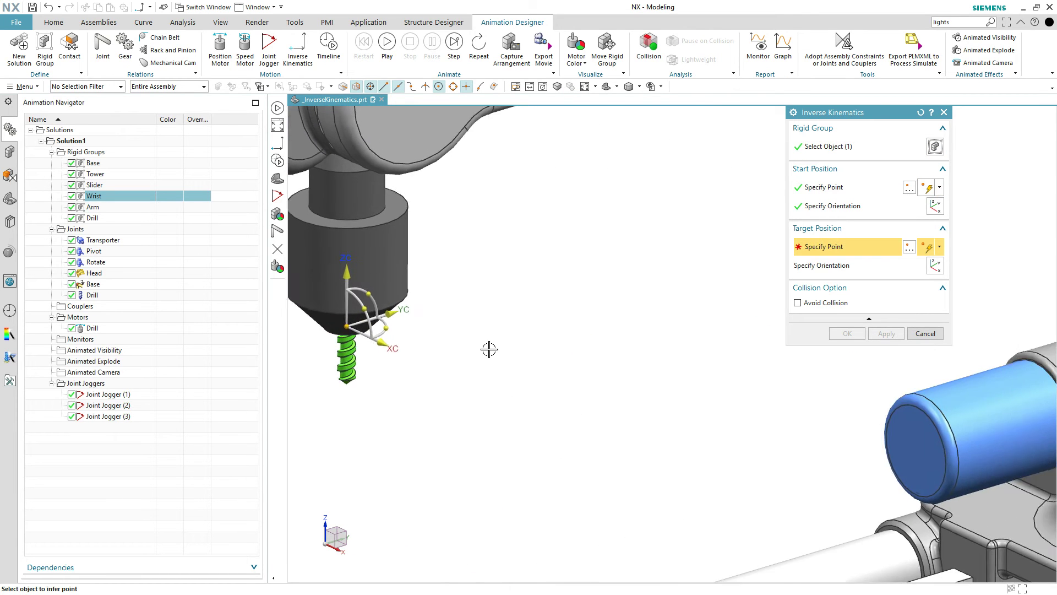
scroll(489, 349, "down", 3)
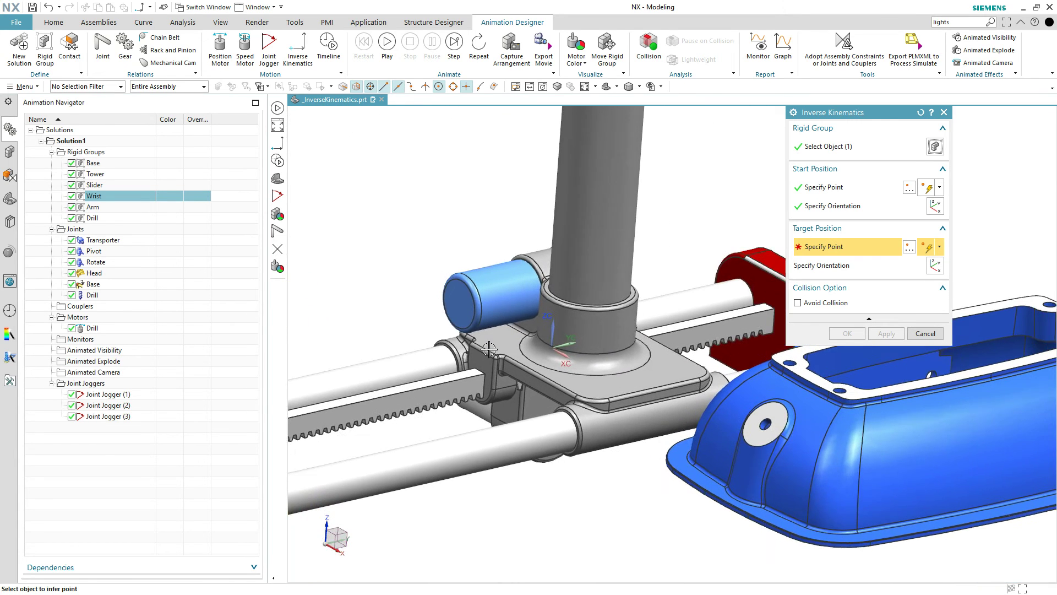
scroll(660, 459, "up", 3)
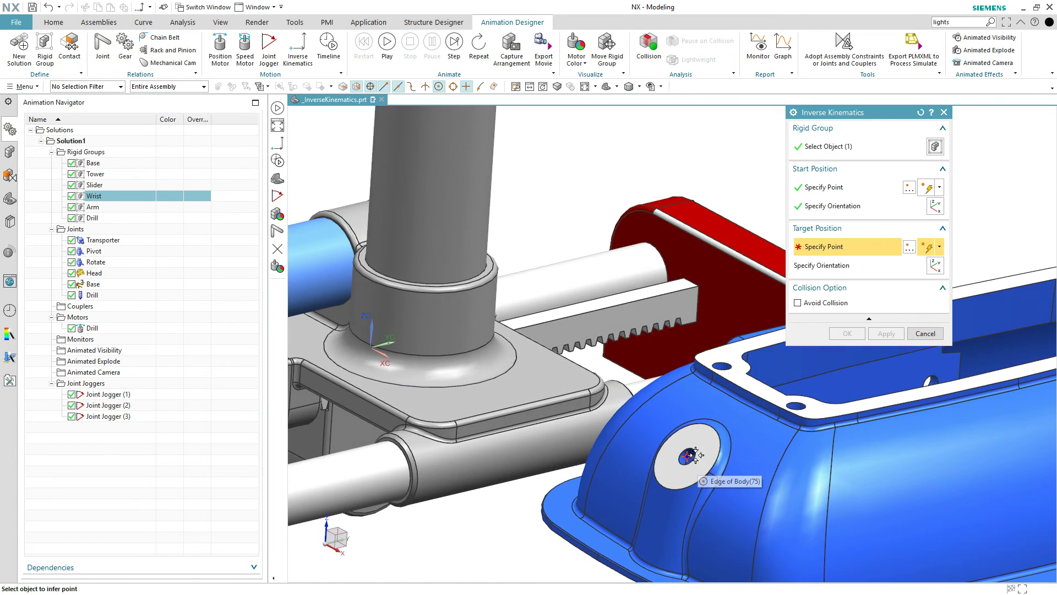
left_click(692, 451)
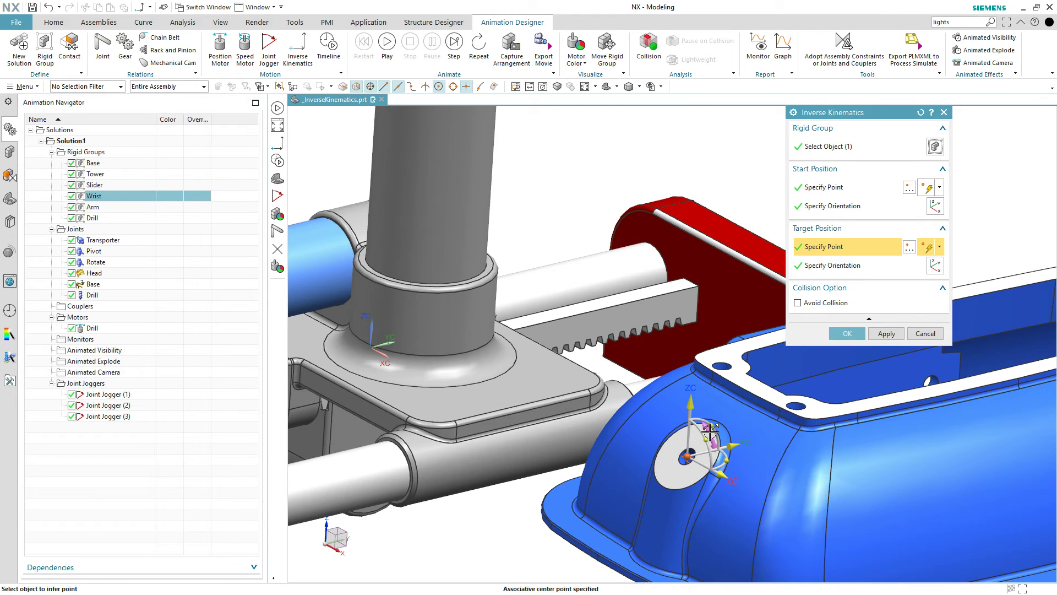
Step: Rotate the target orientation so its Z axis points outward from the housing's hole, and move the target away from the hole along Z
left_click_drag(711, 414, 687, 410)
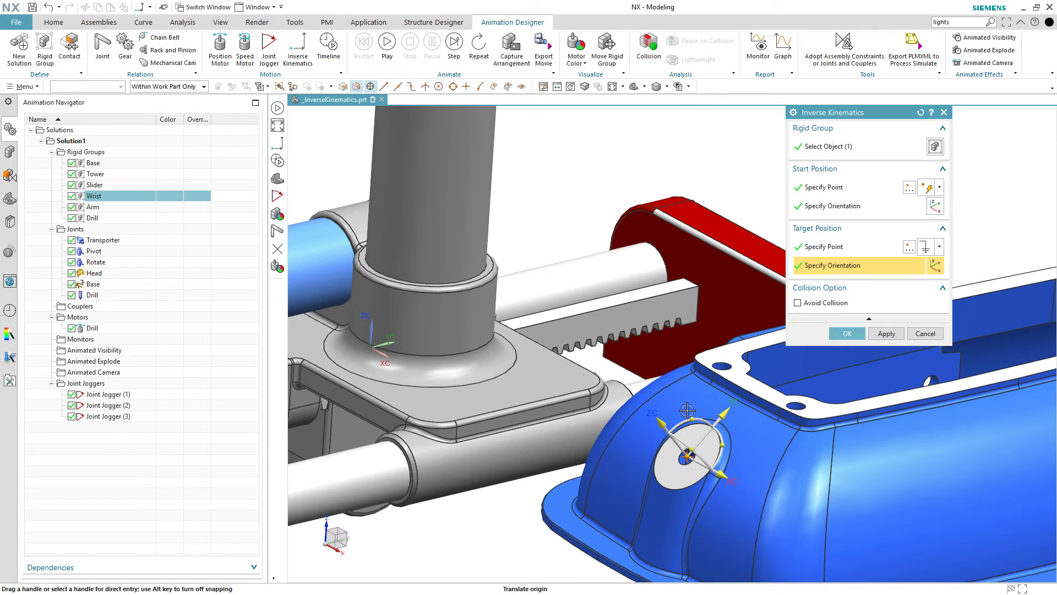
left_click_drag(695, 422, 657, 374)
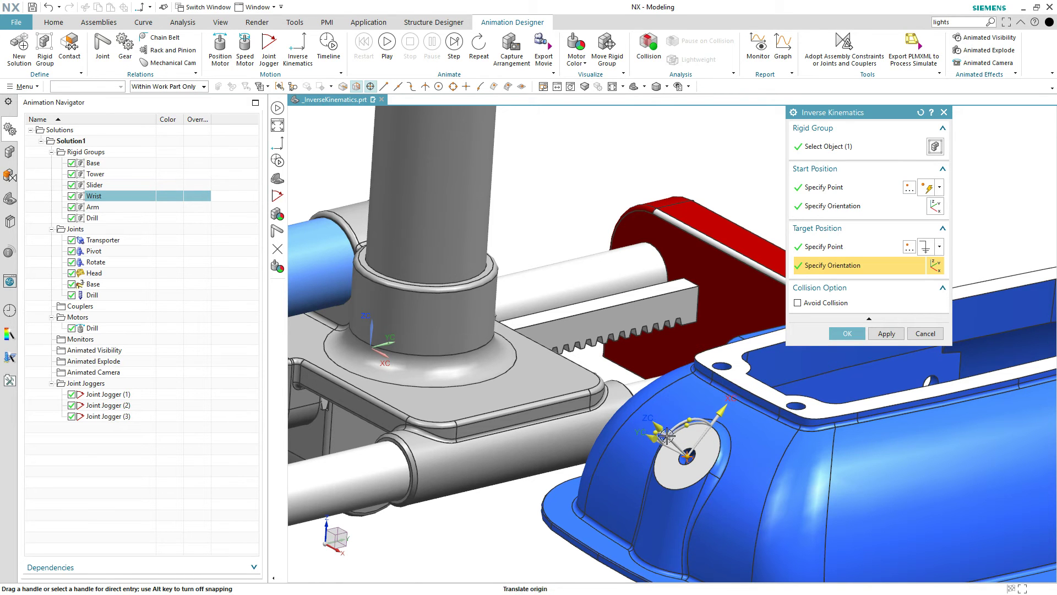
left_click_drag(654, 422, 609, 376)
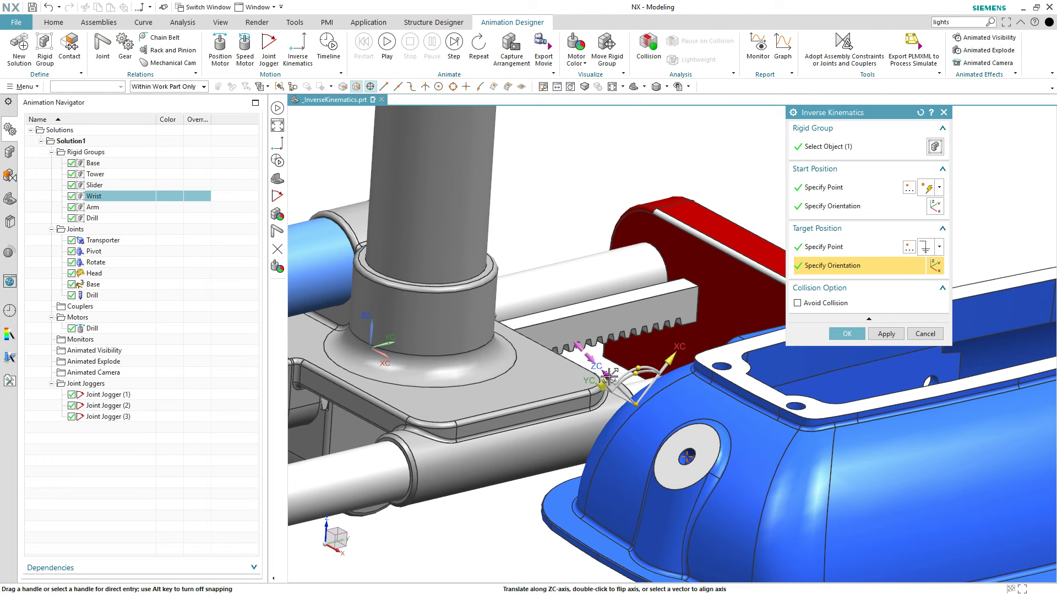
Step: Generate the position motors from the inverse kinematics definition and play the resulting animation
scroll(609, 376, "down", 5)
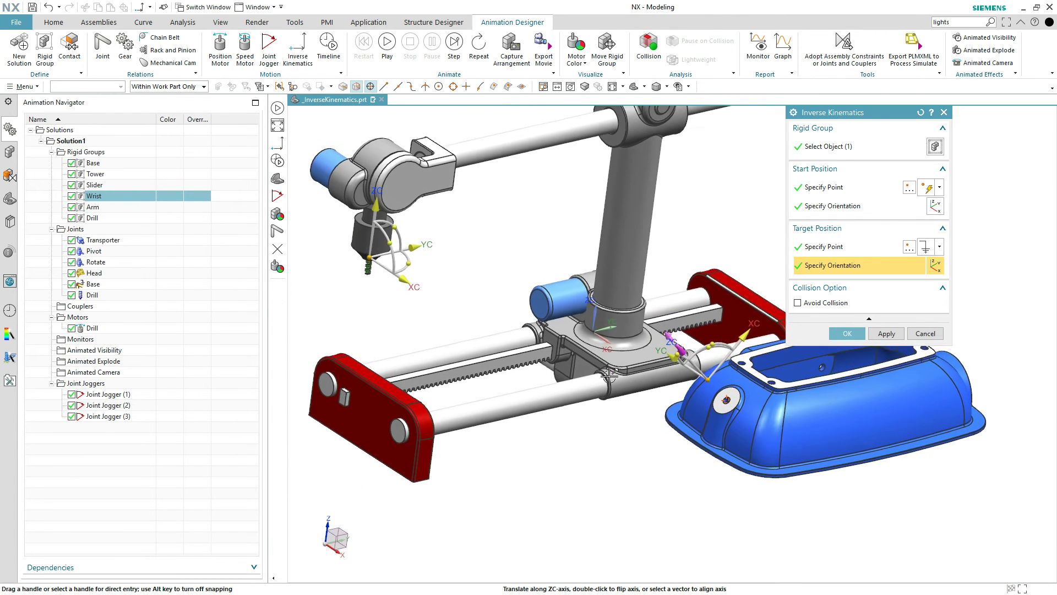
scroll(609, 376, "down", 4)
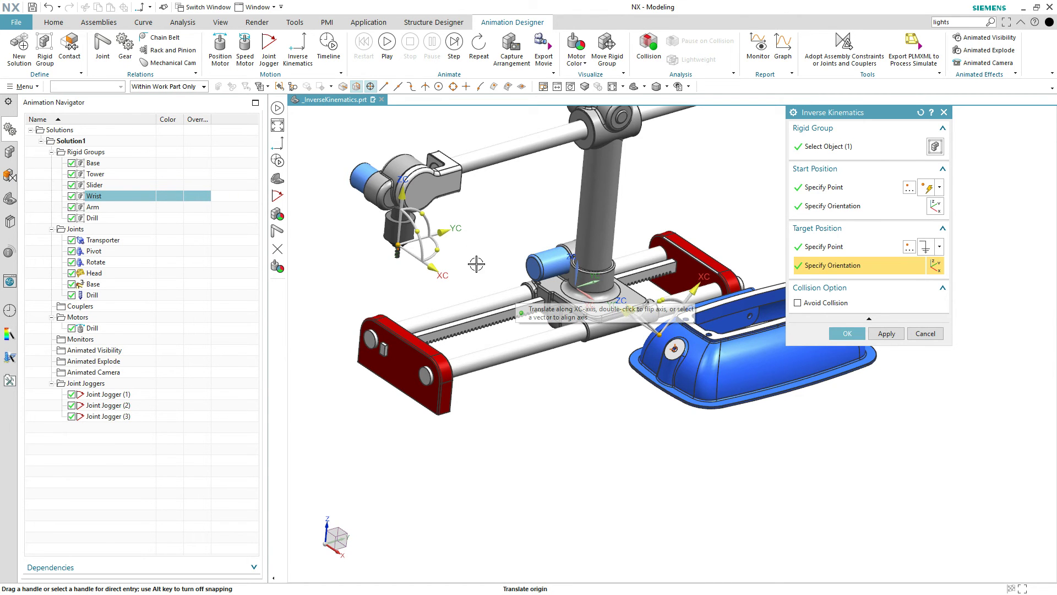
middle_click_drag(599, 419, 608, 371)
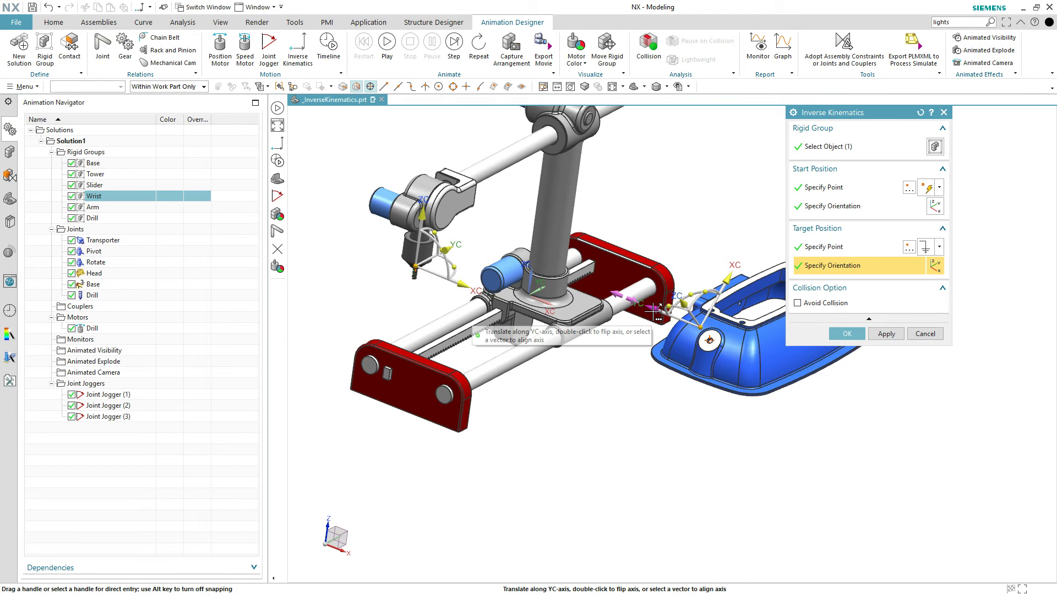
middle_click_drag(653, 312, 647, 311)
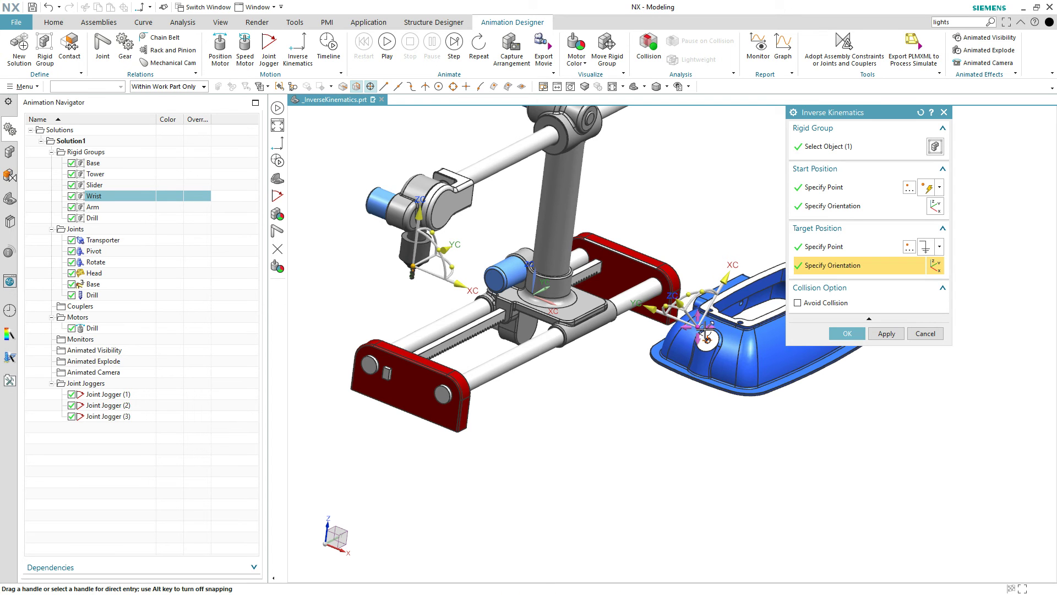
middle_click_drag(632, 365, 621, 381)
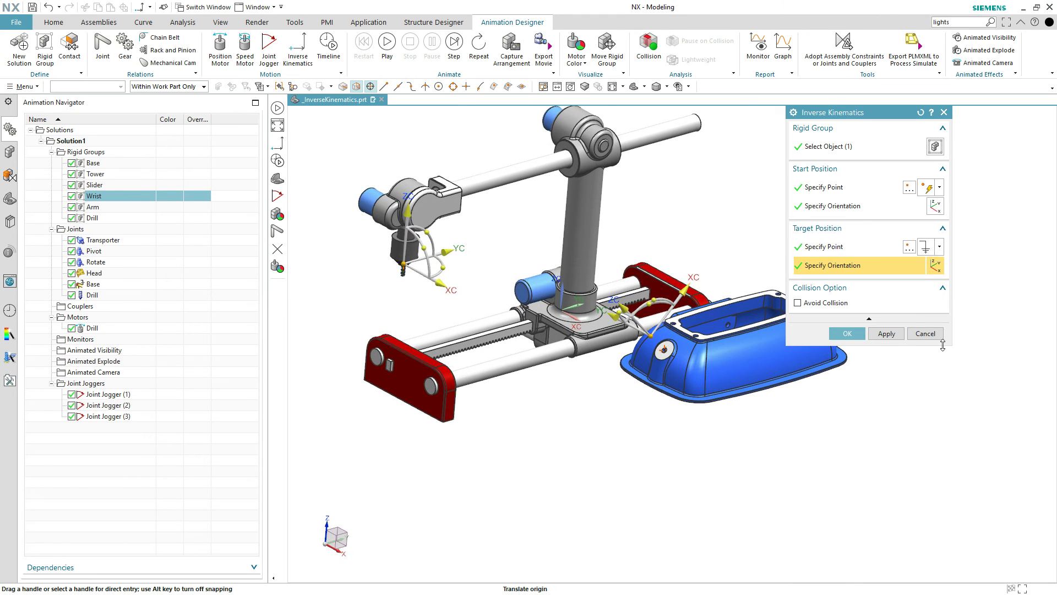
left_click(851, 333)
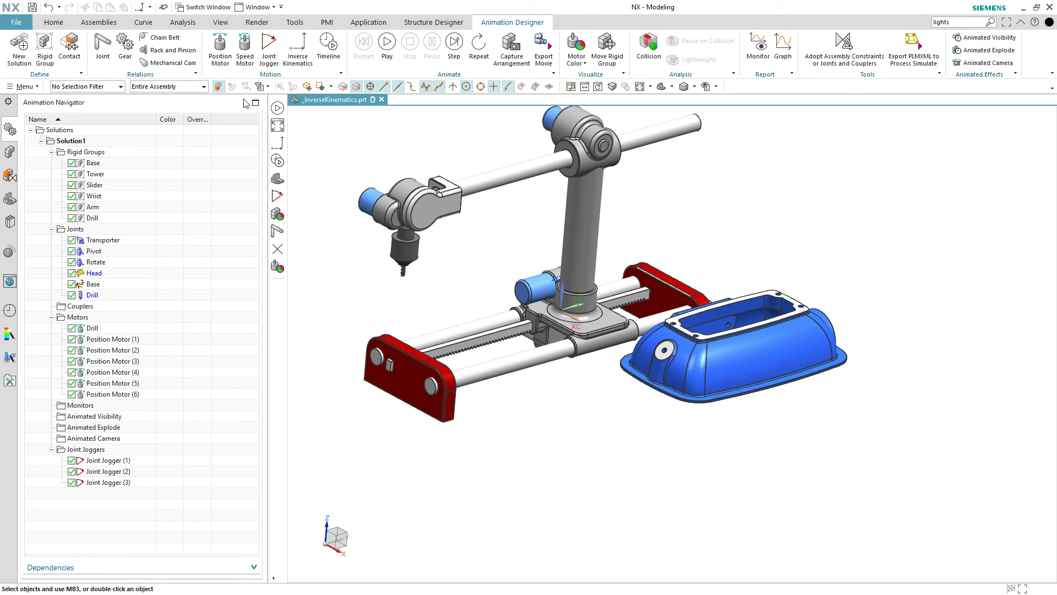
left_click(388, 42)
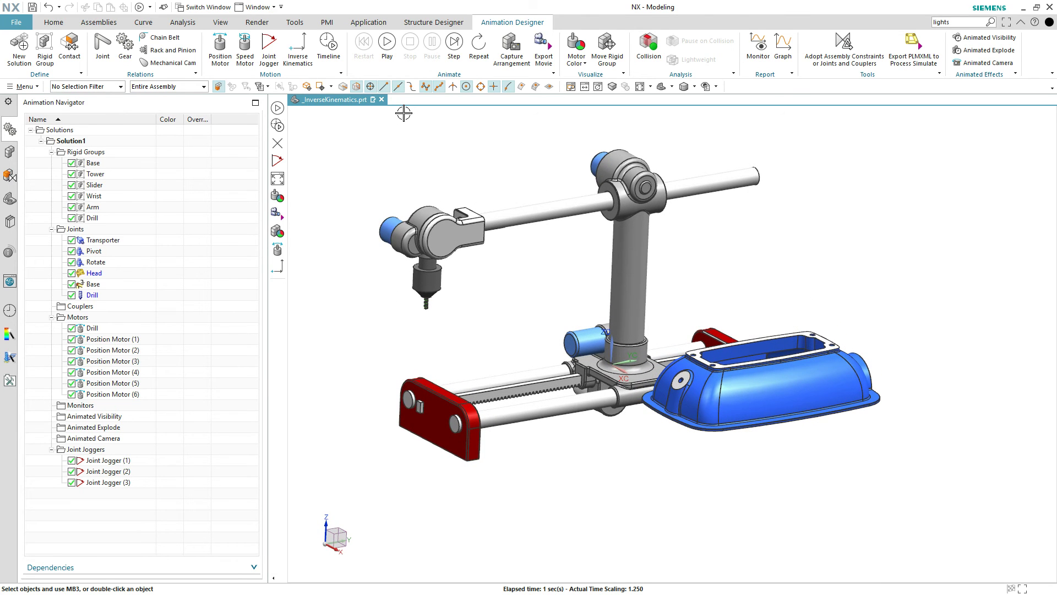
Step: Show the animation timeline with the motors colour-coded, and fit its time scale to the events
left_click(329, 44)
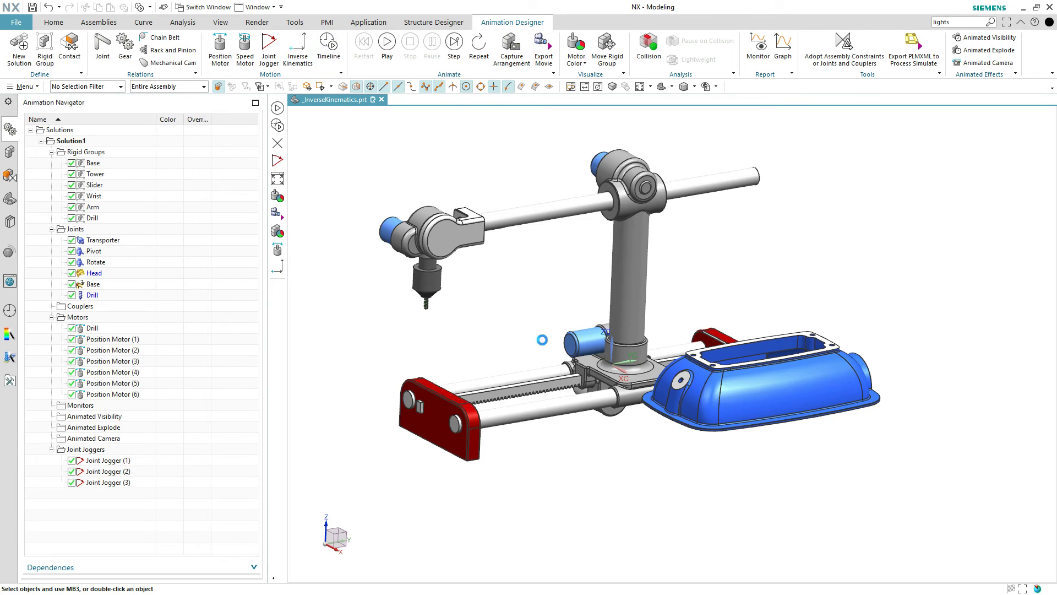
left_click(576, 63)
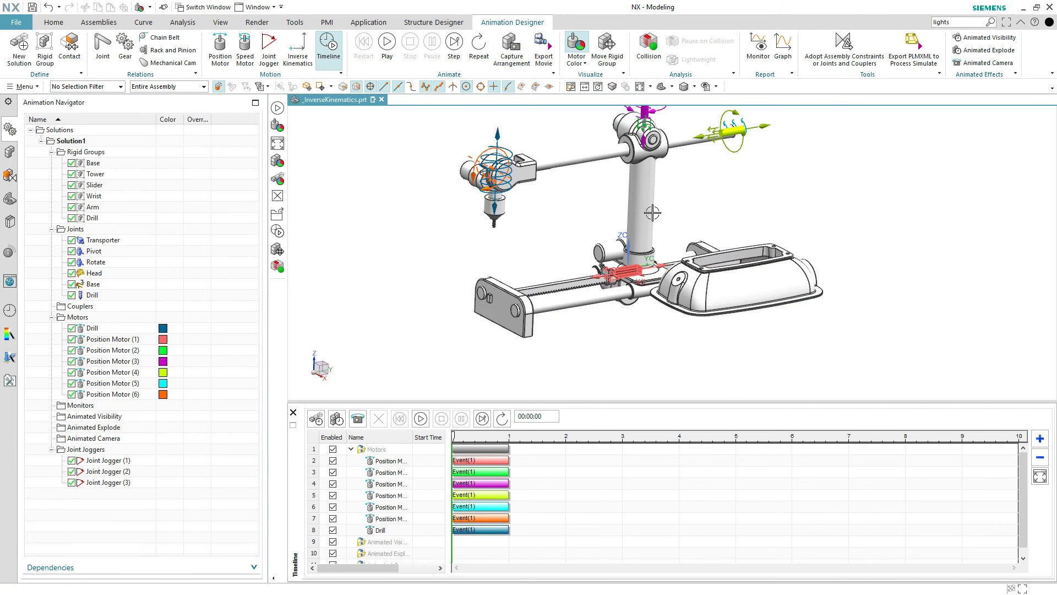
scroll(362, 319, "down", 2)
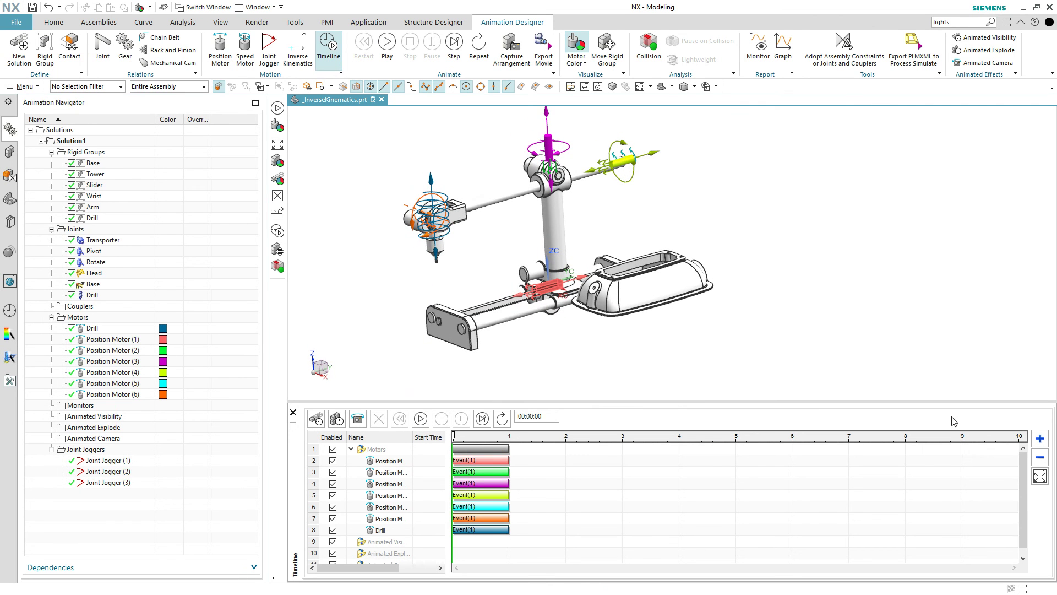
left_click(1040, 476)
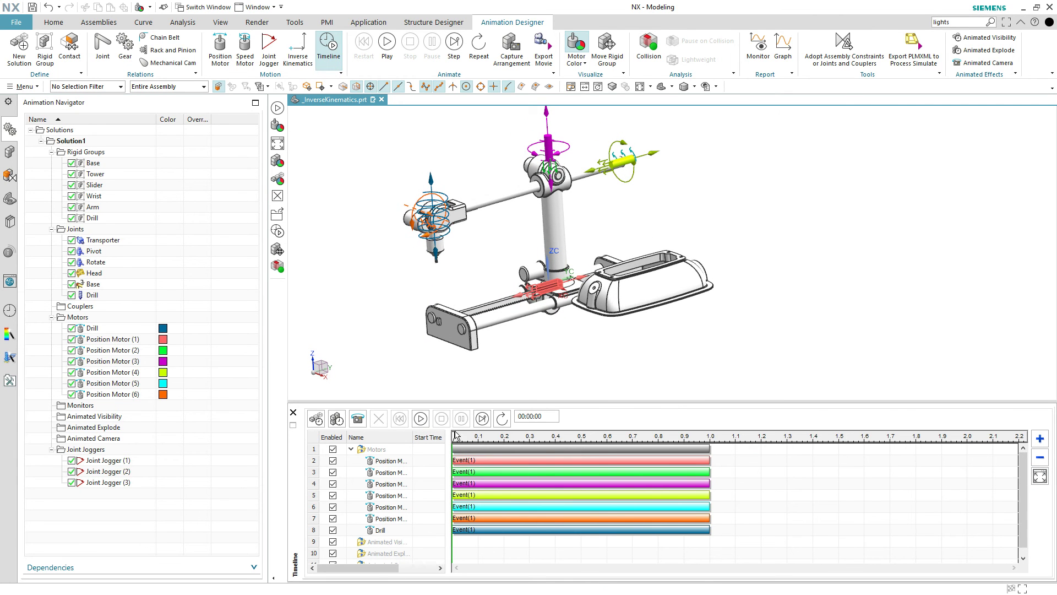
Step: Shift the Drill motor's event to start at 1 second, right after the position motor events, and play the animation
mouse_move(453, 435)
left_mouse_down()
mouse_move(704, 457)
mouse_move(481, 461)
mouse_move(688, 461)
mouse_move(463, 450)
left_mouse_up()
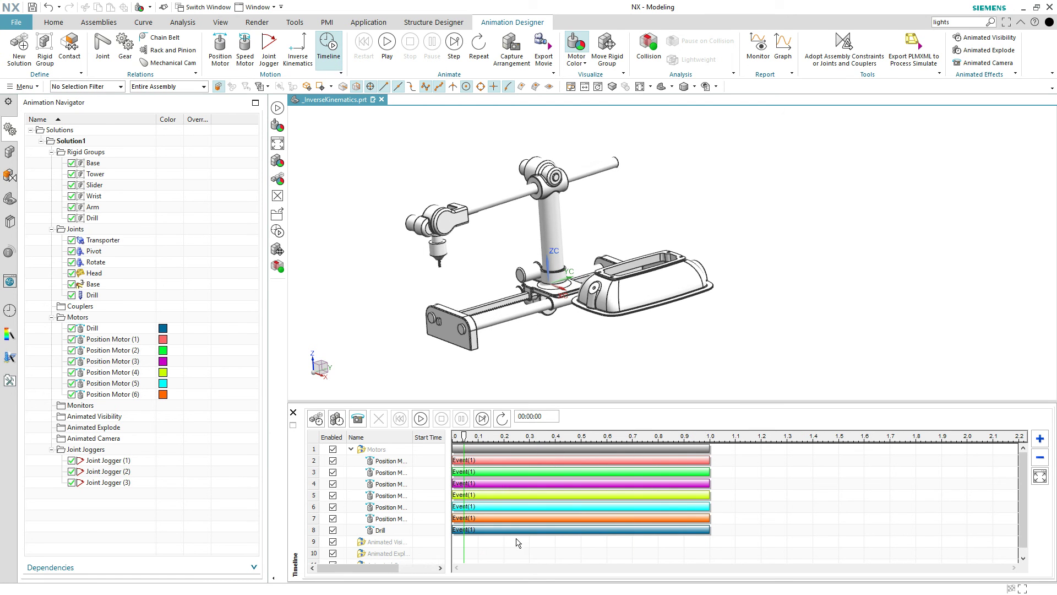
left_click_drag(516, 532, 775, 532)
left_click(387, 43)
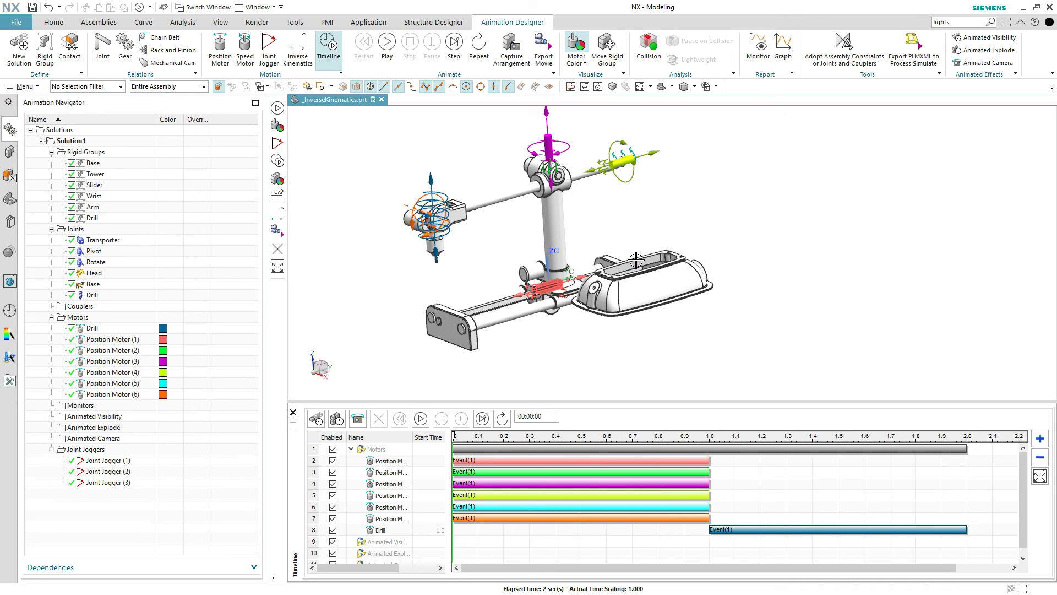
Step: Mirror the events of the Drill motor and all six position motors in the timeline to add the return motion
left_click(1040, 457)
left_click(1040, 457)
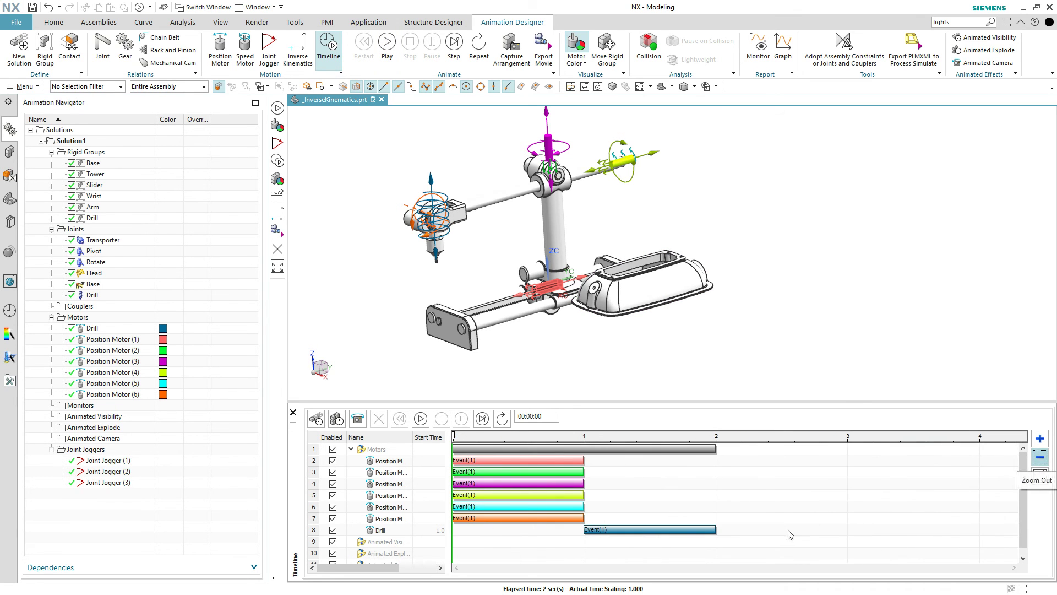
left_click_drag(687, 534, 453, 449)
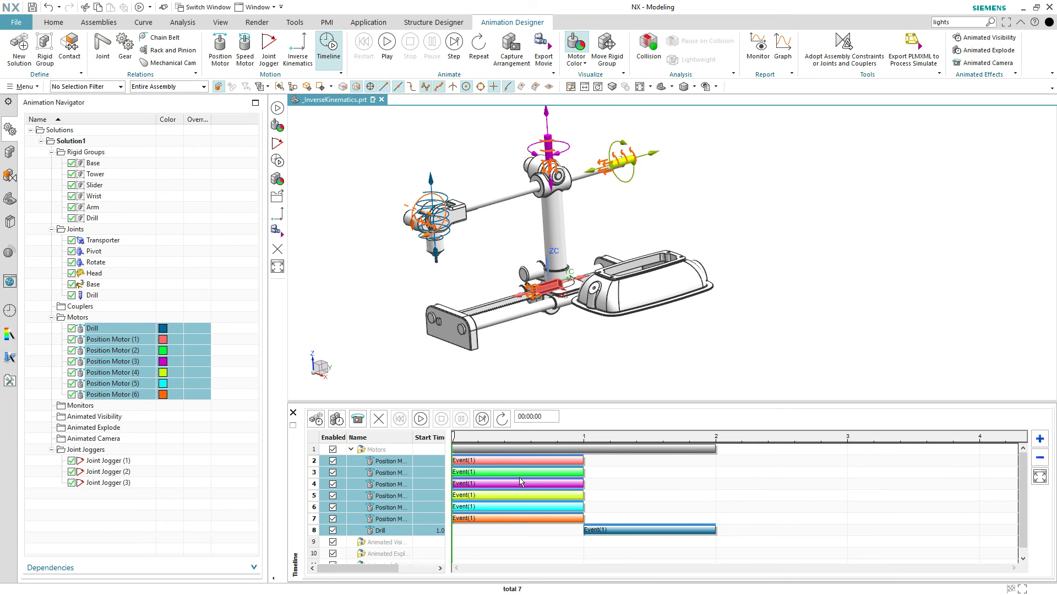
right_click(521, 480)
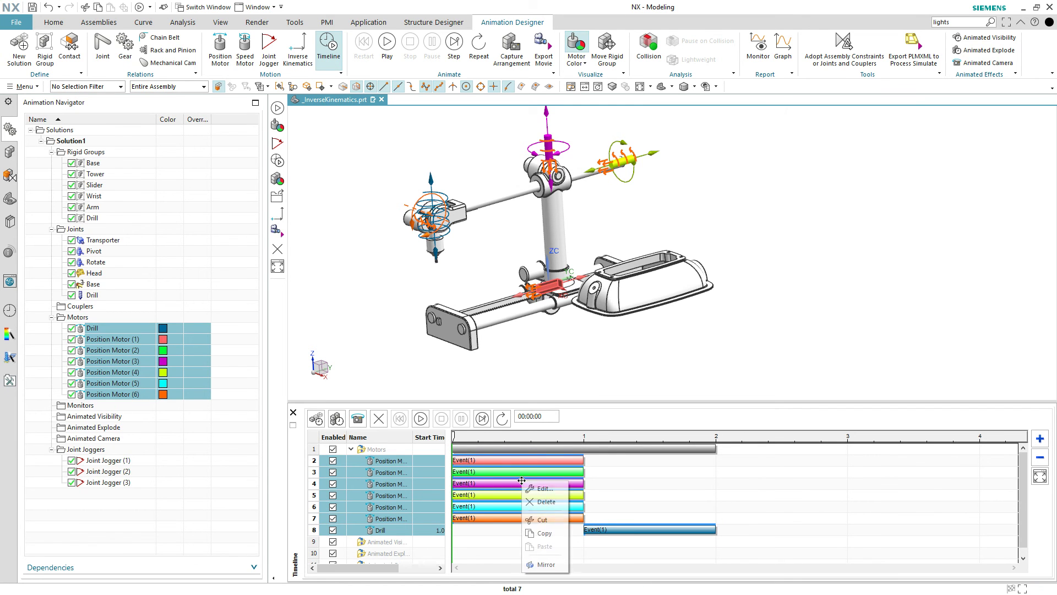
left_click(545, 563)
Step: Play the full animation with the mirrored events and turn off the motor colour display
left_click(704, 491)
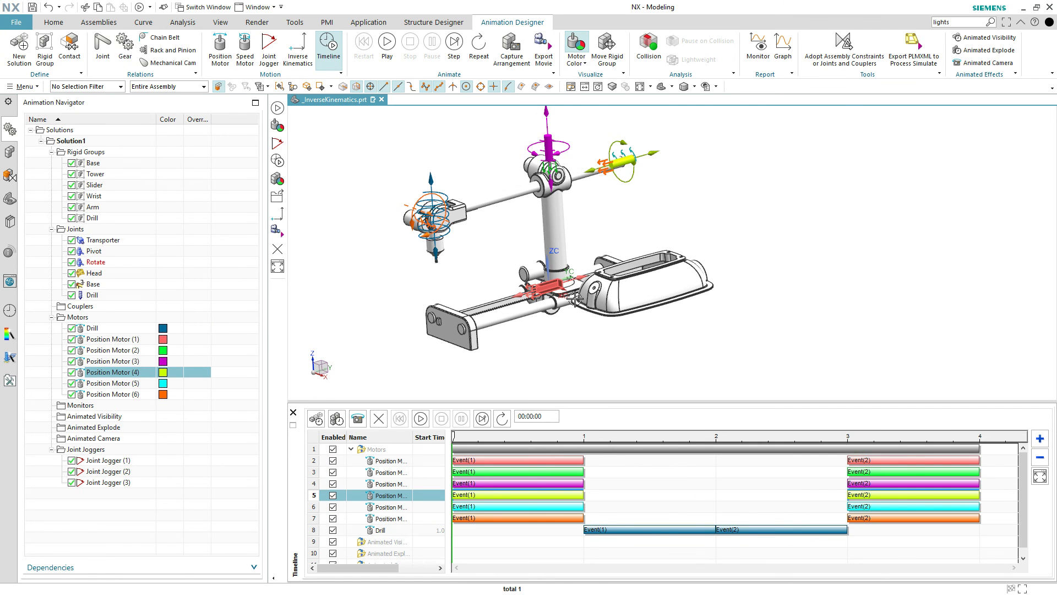
left_click(387, 42)
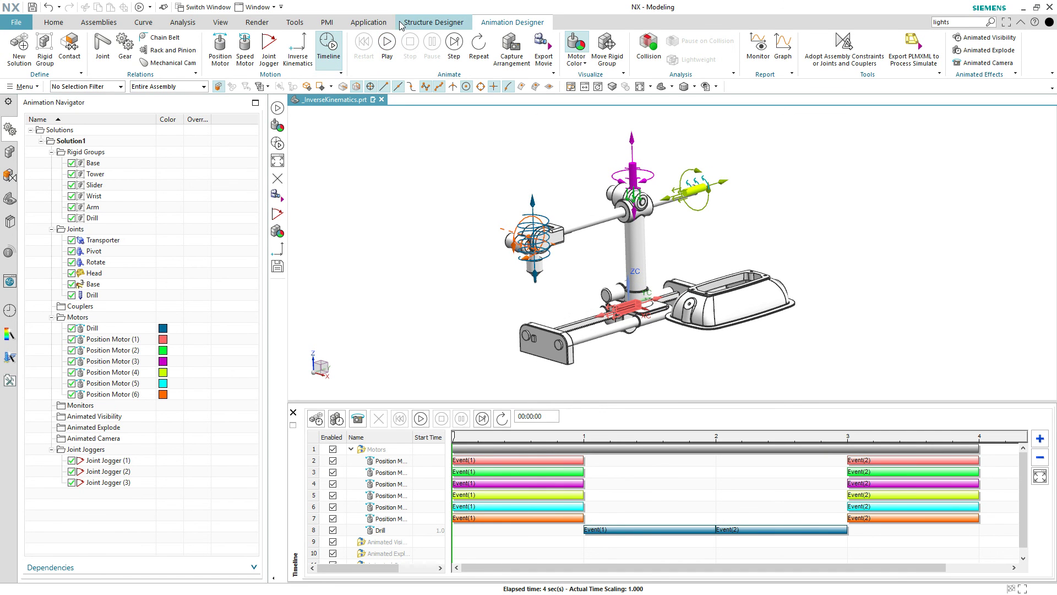
left_click(579, 46)
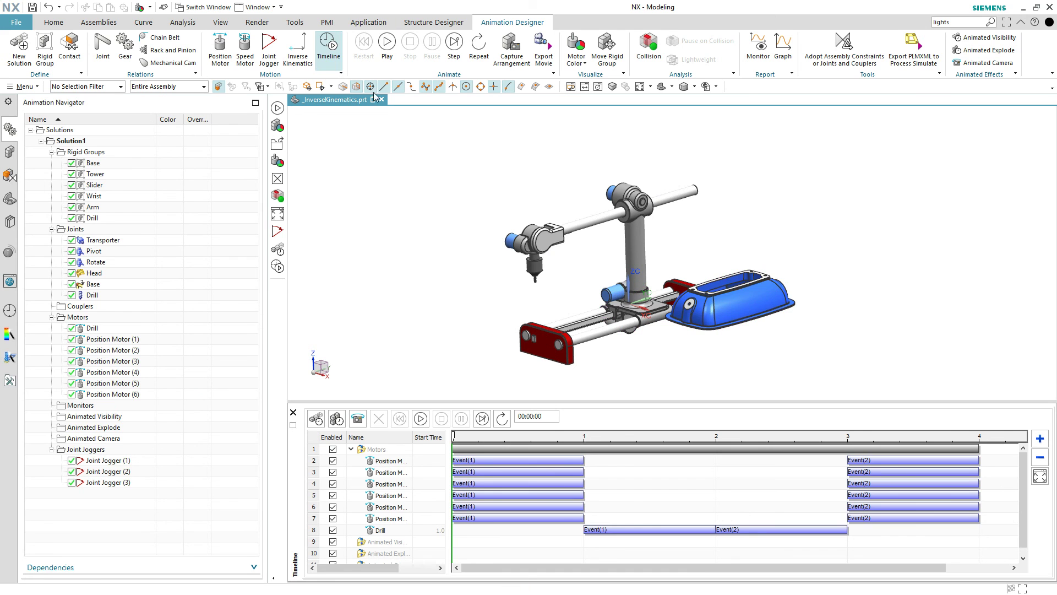
left_click(298, 49)
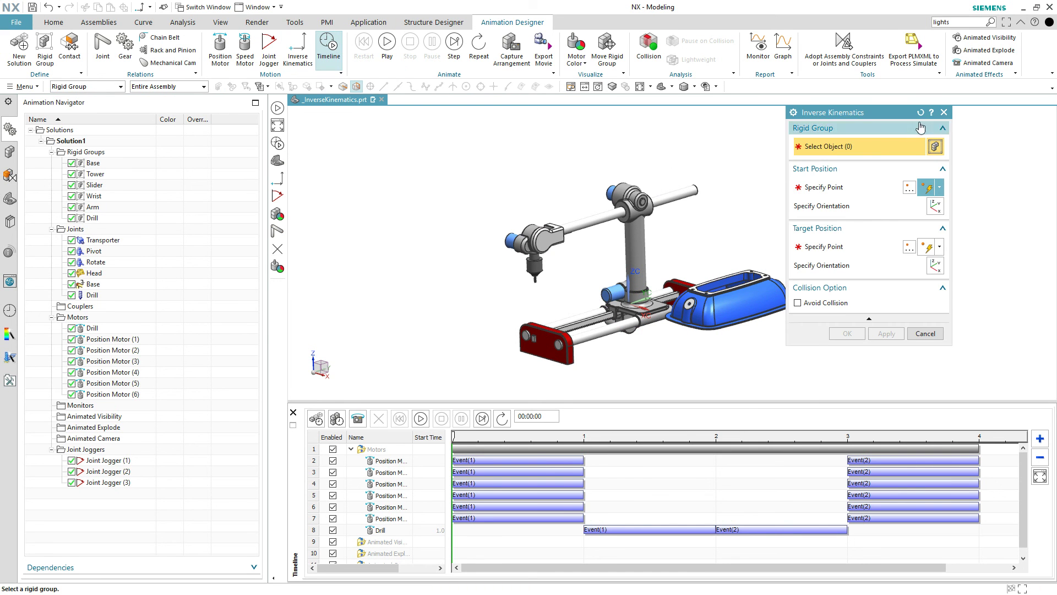
left_click_drag(896, 113, 418, 130)
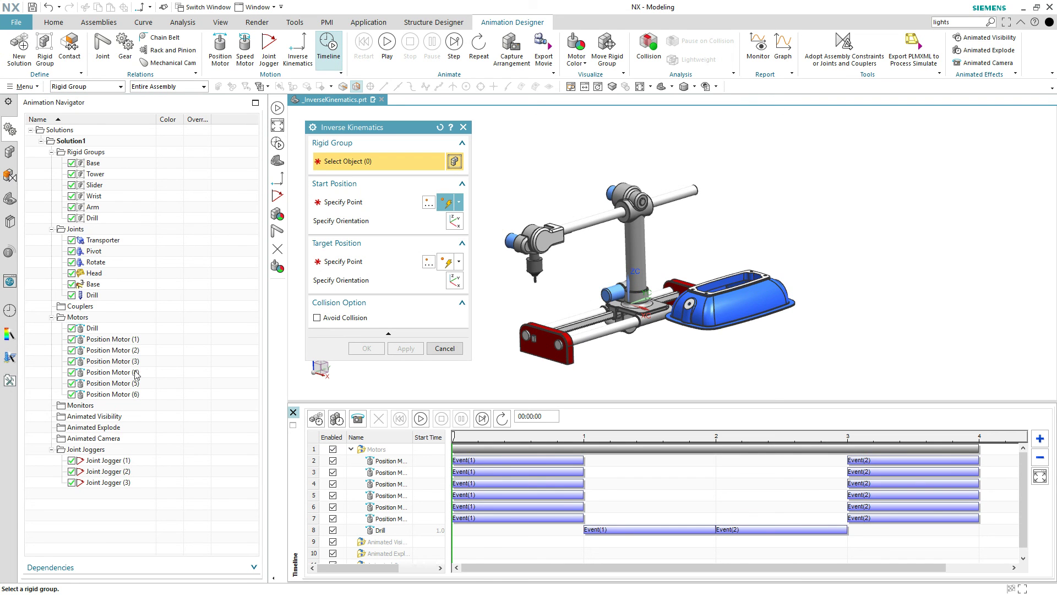
left_click(445, 348)
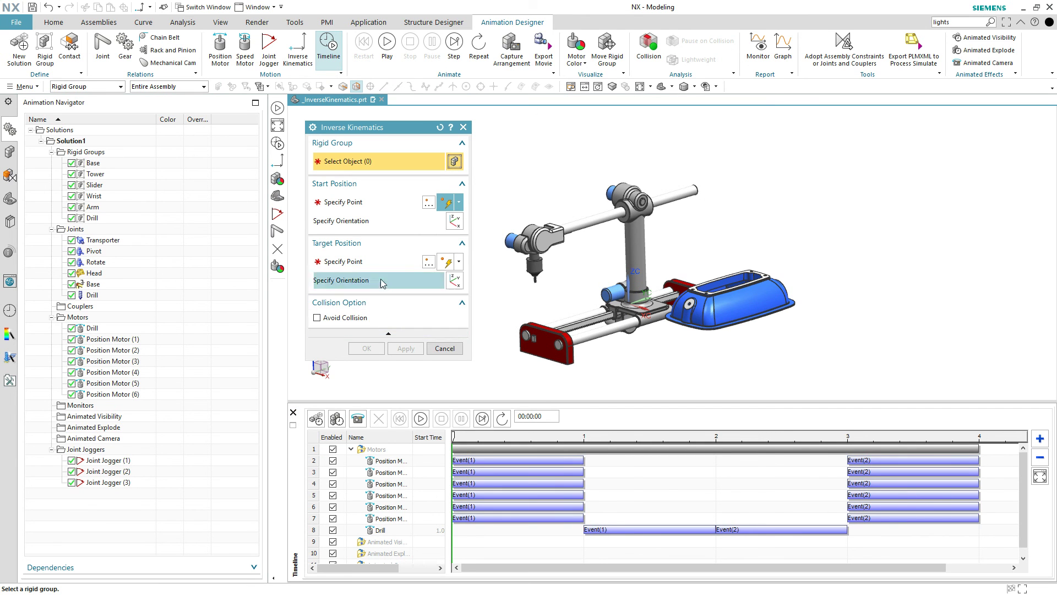
left_click(443, 348)
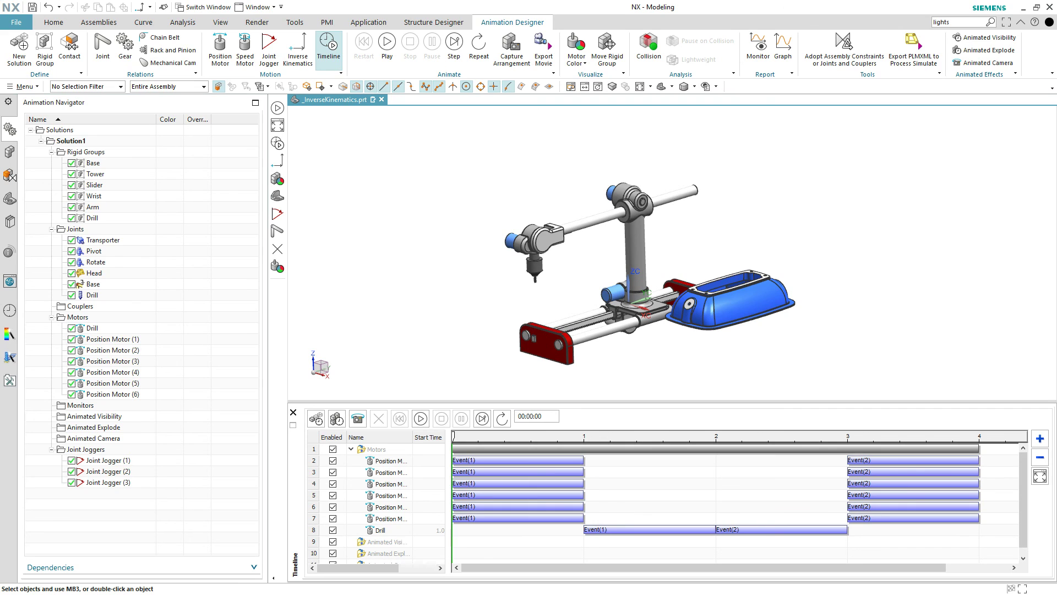